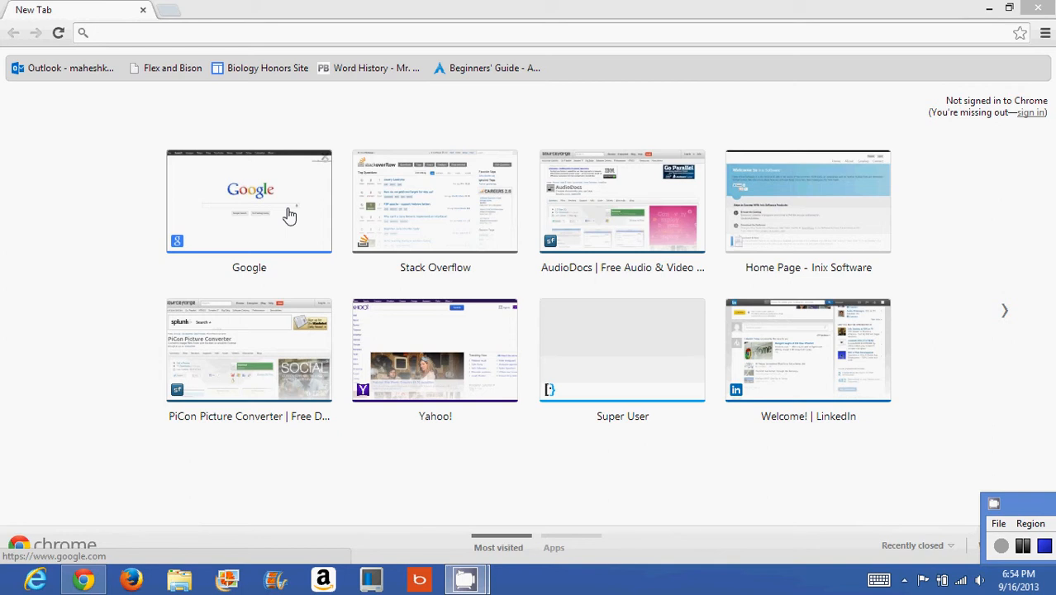
Step: Search Google for VirtualBox and open the Downloads page on virtualbox.org
{"action": "left_click", "coordinate": [289, 216]}
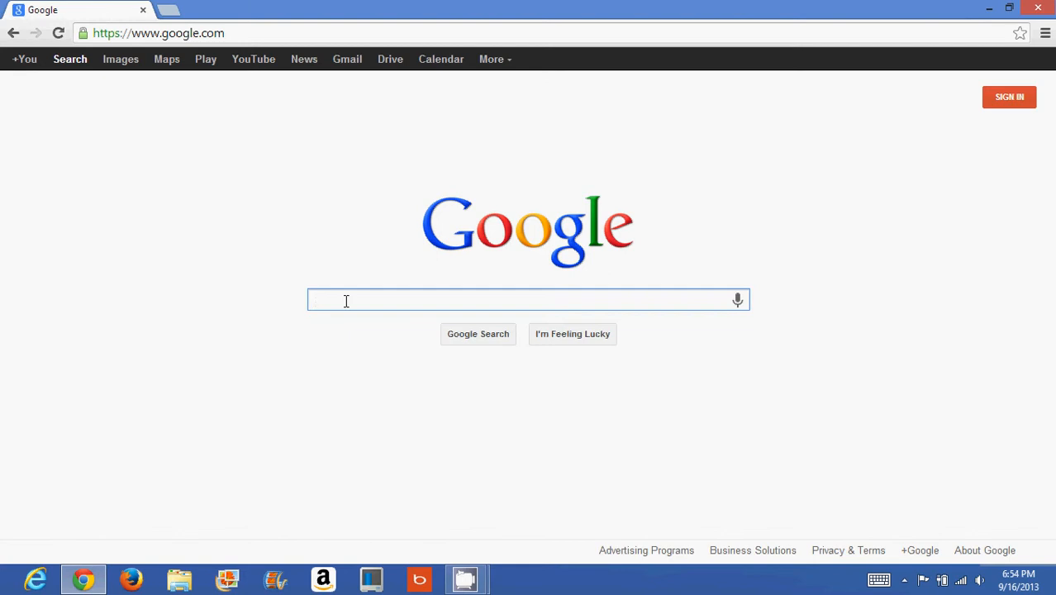
{"action": "type", "text": "virtual"}
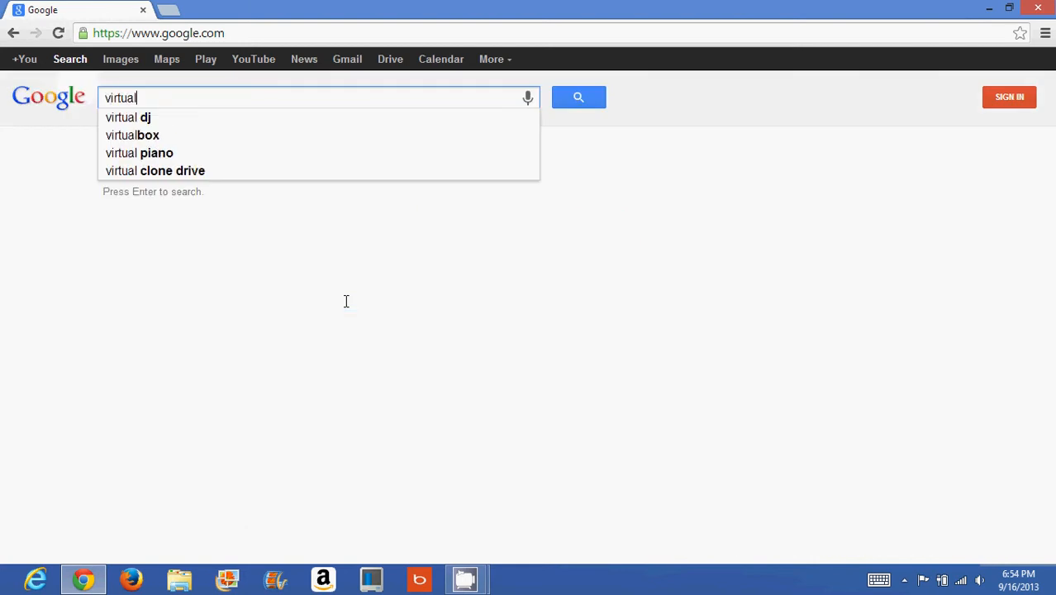
{"action": "key", "text": "Down"}
{"action": "key", "text": "Down"}
{"action": "key", "text": "Return"}
{"action": "left_click", "coordinate": [177, 201]}
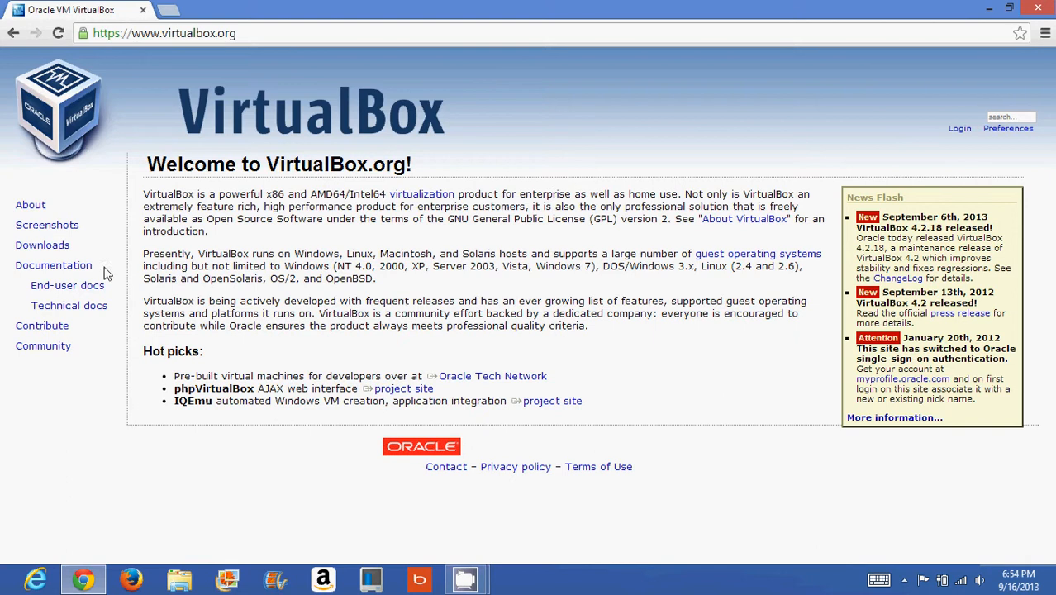
{"action": "left_click", "coordinate": [34, 248]}
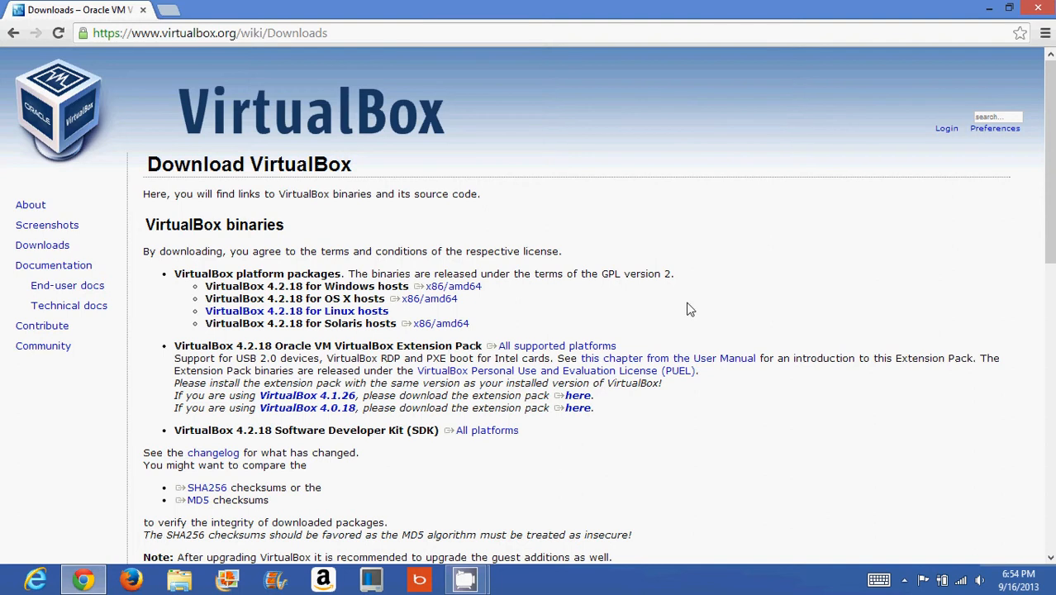
Step: Find the installed VirtualBox through an app search for "vir", launch it, and position its window over the browser's download page
{"action": "key", "text": "super+c"}
{"action": "left_click", "coordinate": [1024, 146]}
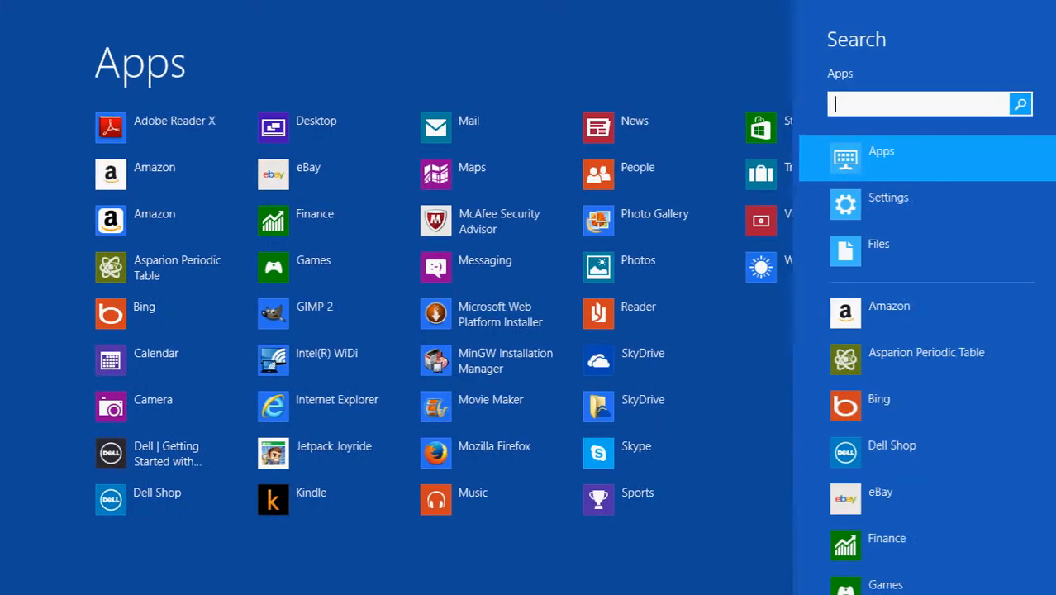
{"action": "type", "text": "vir"}
{"action": "key", "text": "Return"}
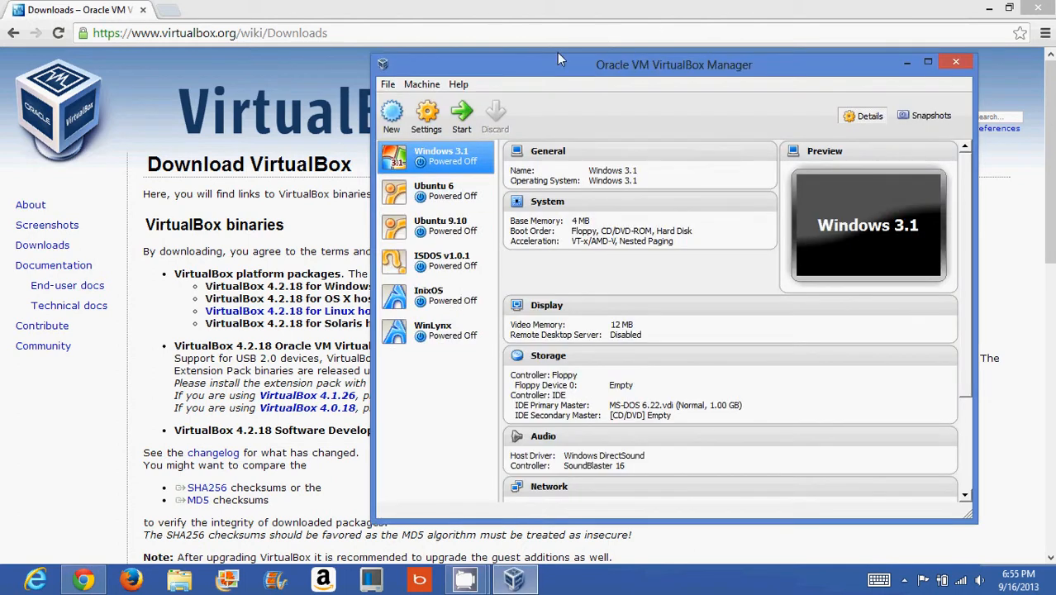
{"action": "left_click_drag", "start_coordinate": [484, 74], "coordinate": [505, 116]}
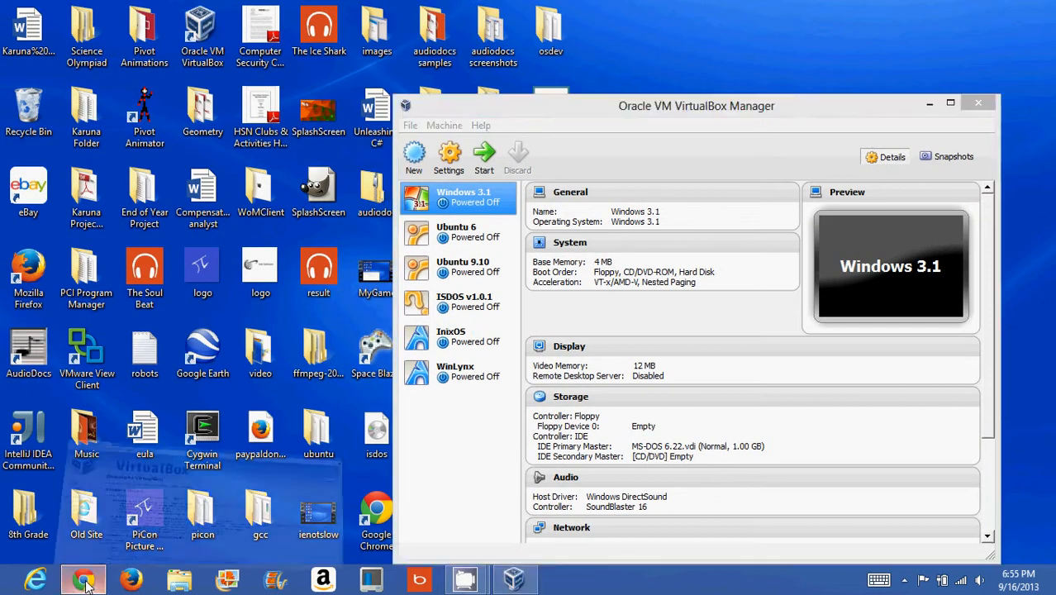
{"action": "left_click", "coordinate": [83, 580]}
{"action": "left_click", "coordinate": [528, 580]}
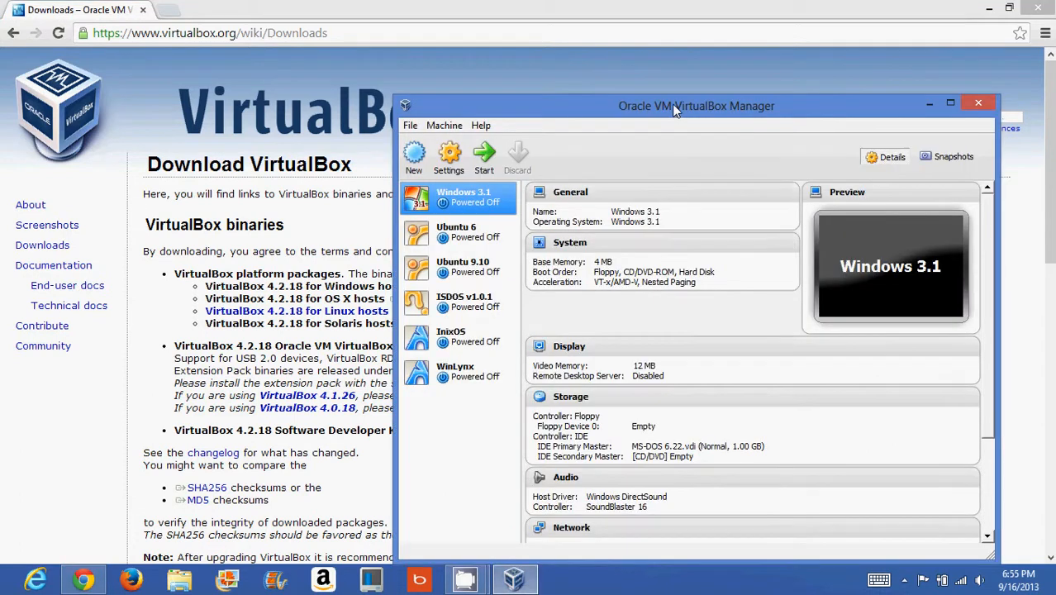
{"action": "left_click_drag", "start_coordinate": [671, 103], "coordinate": [688, 53]}
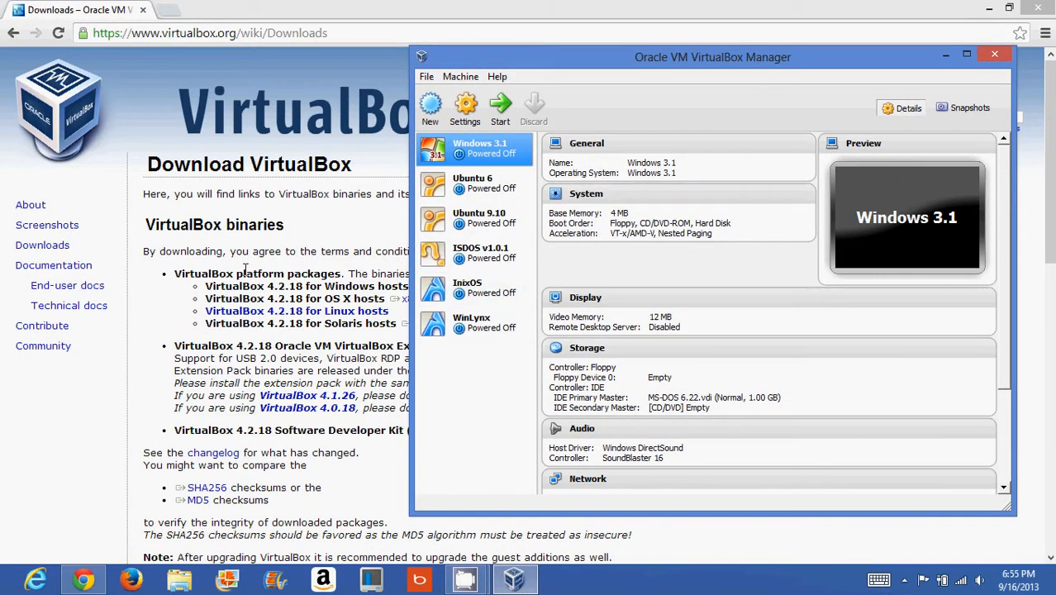
Step: Search Google for "arch linux" in a new browser tab and open the official Arch Linux website
{"action": "left_click", "coordinate": [169, 8]}
{"action": "left_click", "coordinate": [169, 8]}
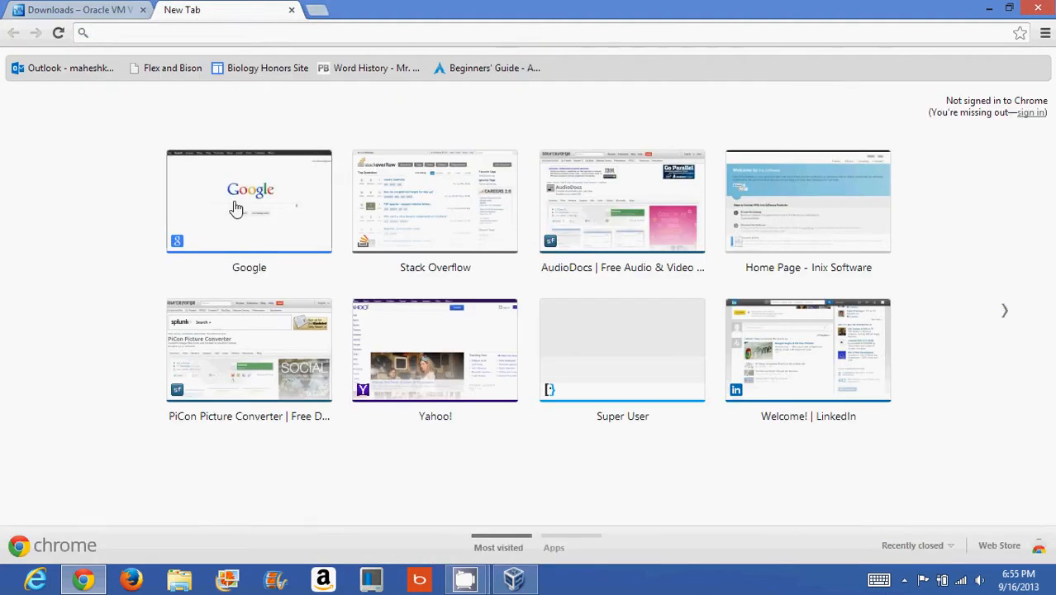
{"action": "left_click", "coordinate": [232, 204]}
{"action": "type", "text": "arch li"}
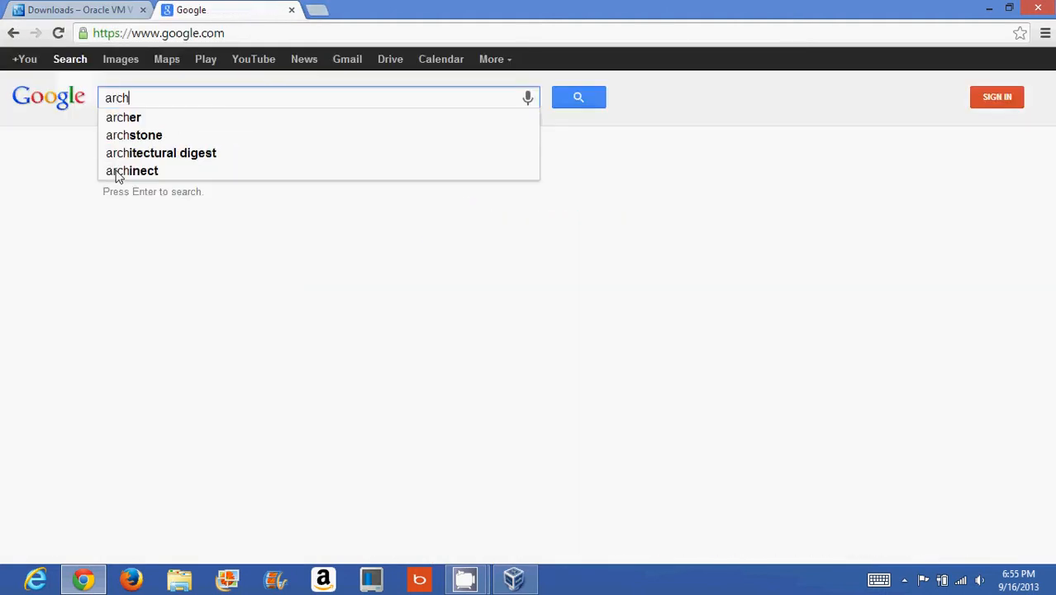
{"action": "key", "text": "Down"}
{"action": "key", "text": "Down"}
{"action": "key", "text": "Down"}
{"action": "key", "text": "Down"}
{"action": "key", "text": "Up"}
{"action": "key", "text": "Up"}
{"action": "key", "text": "Up"}
{"action": "key", "text": "Up"}
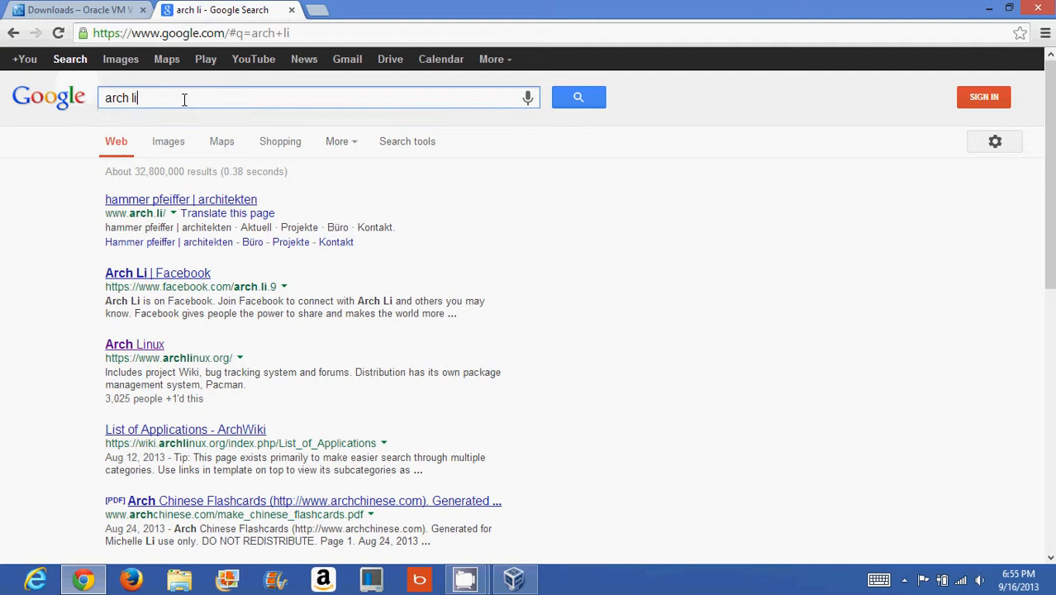
{"action": "type", "text": "nux"}
{"action": "left_click", "coordinate": [157, 203]}
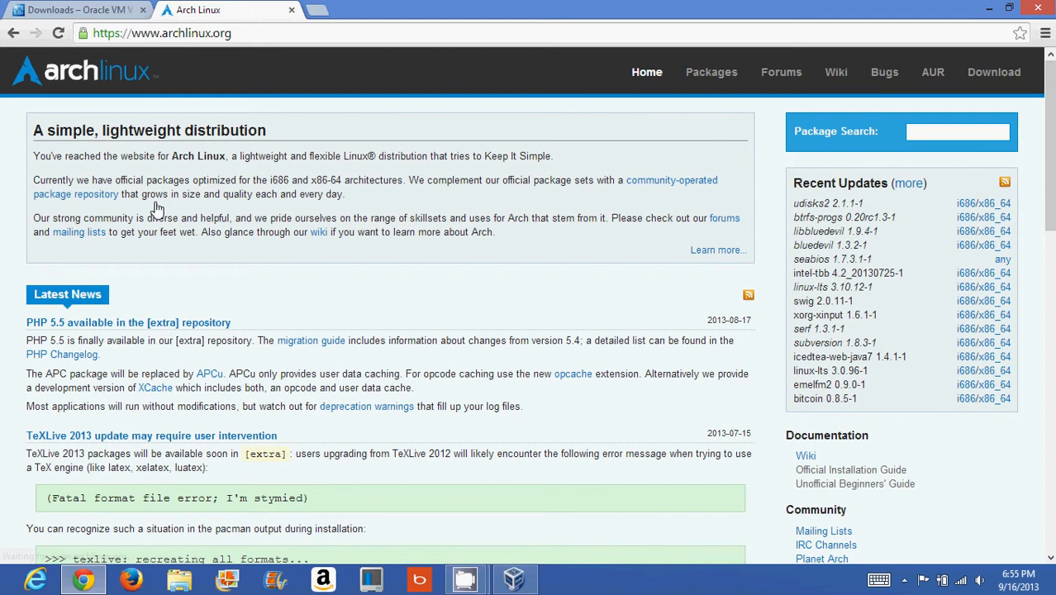
Step: Open the Arch Linux download page and look through the HTTP mirror list down to the United States mirrors
{"action": "left_click", "coordinate": [993, 72]}
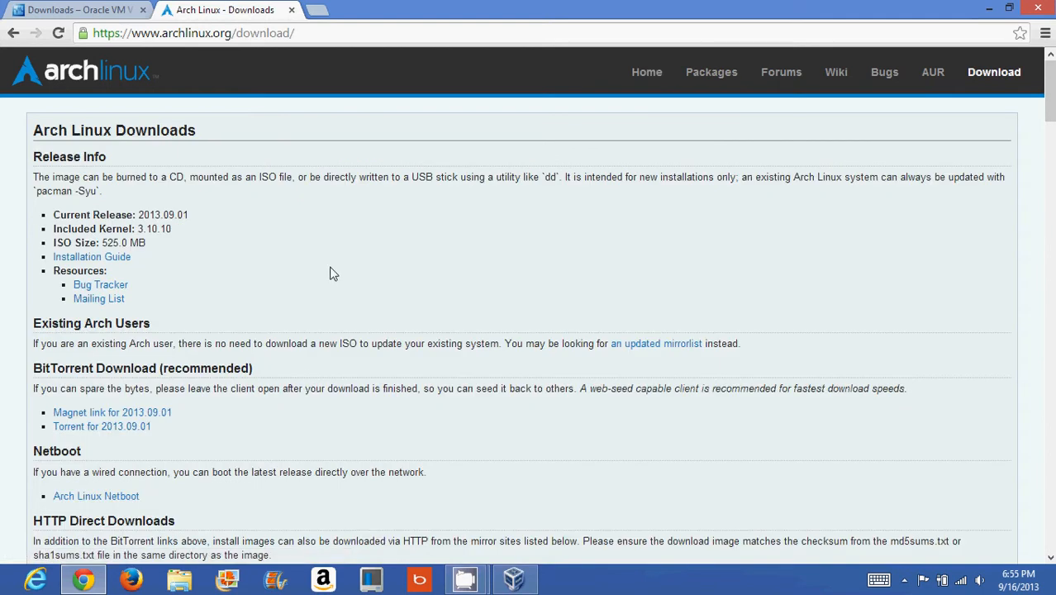
{"action": "scroll", "coordinate": [333, 273], "scroll_direction": "down", "scroll_amount": 1}
{"action": "scroll", "coordinate": [333, 273], "scroll_direction": "down", "scroll_amount": 10}
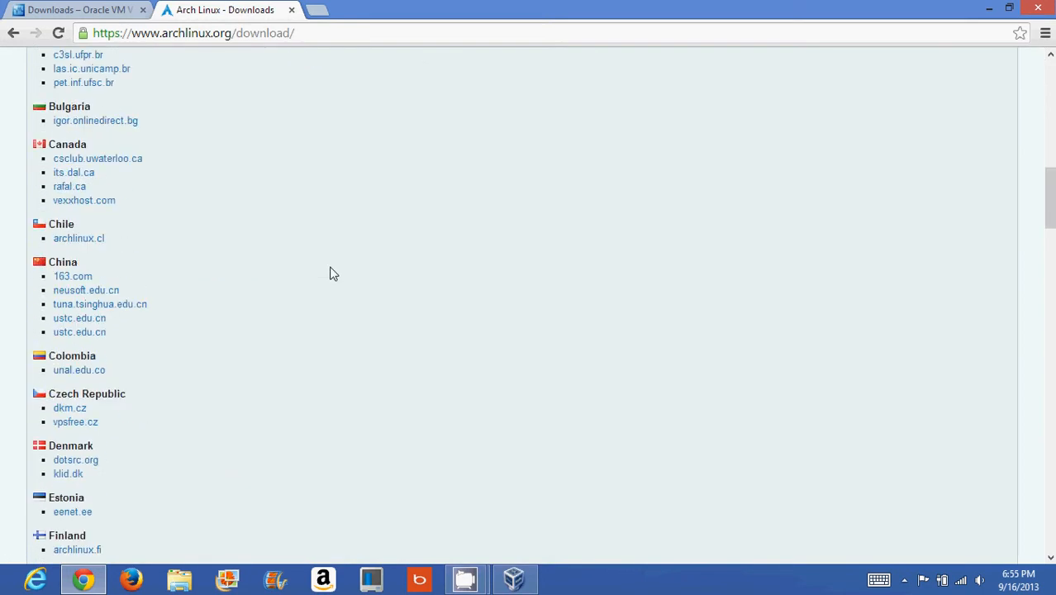
{"action": "scroll", "coordinate": [333, 274], "scroll_direction": "down", "scroll_amount": 13}
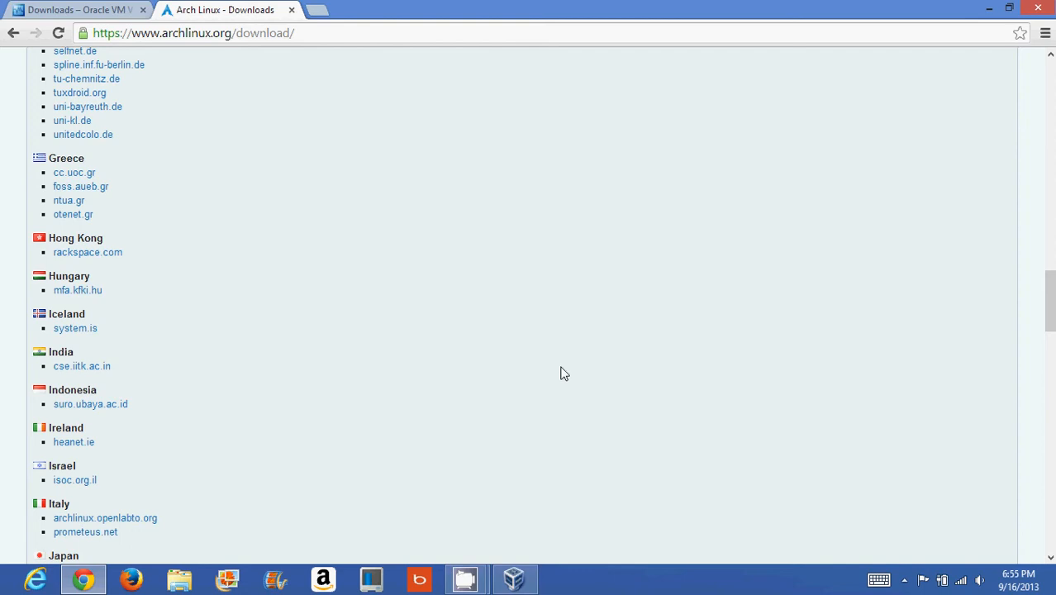
{"action": "left_click_drag", "start_coordinate": [1049, 301], "coordinate": [1049, 509]}
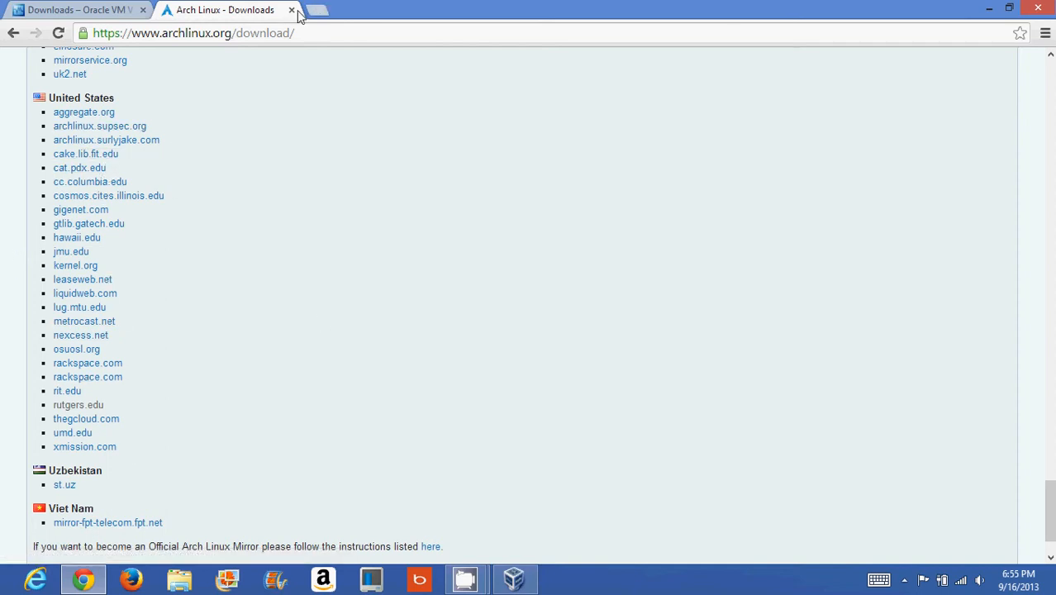
Step: Switch to File Explorer and open the arch folder on the Desktop containing the Arch Linux disc image
{"action": "left_click", "coordinate": [179, 578]}
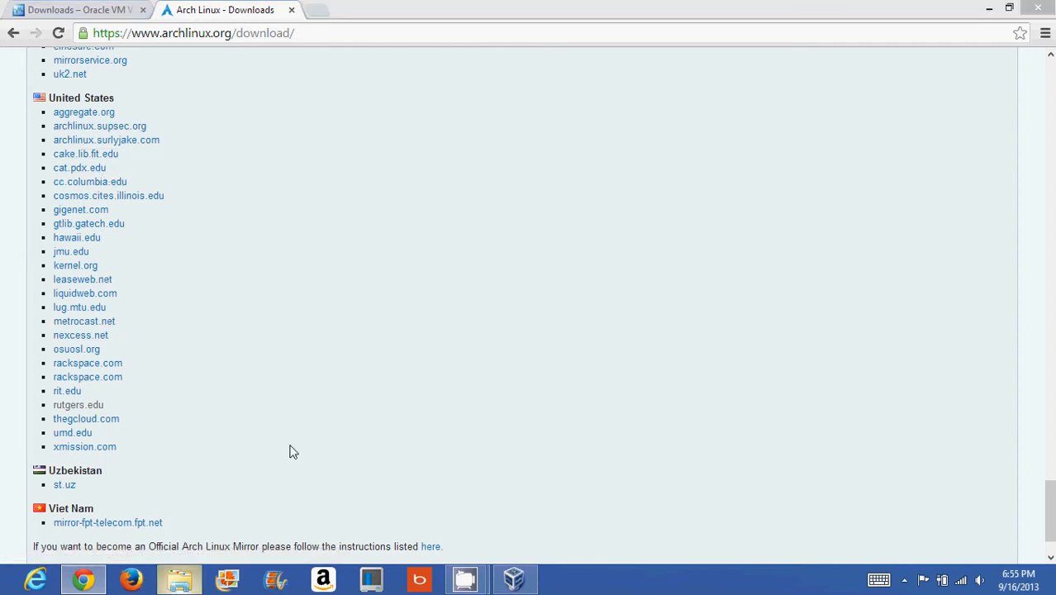
{"action": "left_click", "coordinate": [488, 91]}
{"action": "key", "text": "BackSpace"}
{"action": "type", "text": "D"}
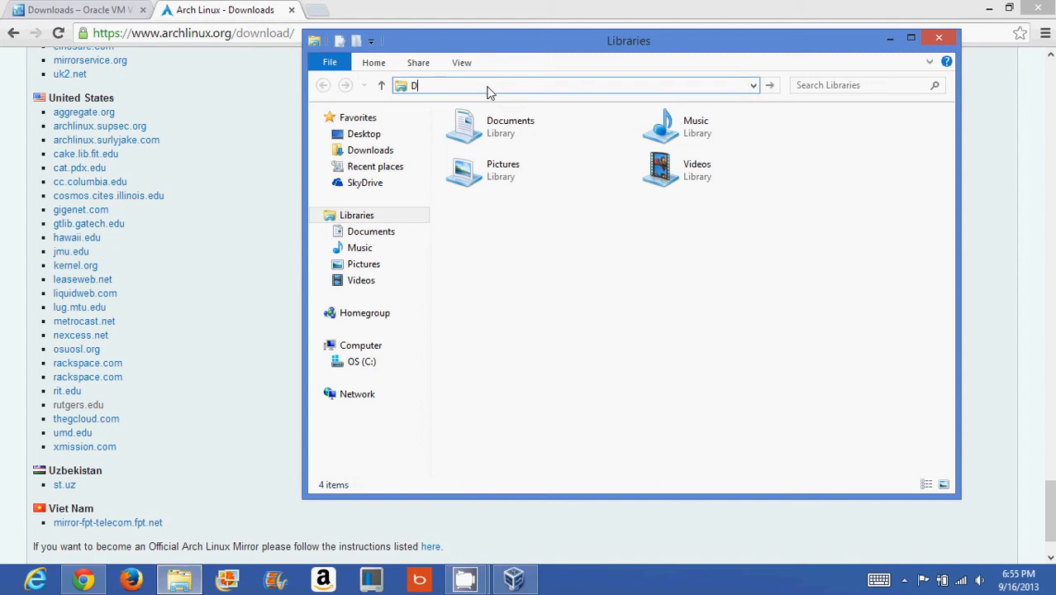
{"action": "type", "text": "esk"}
{"action": "key", "text": "Down"}
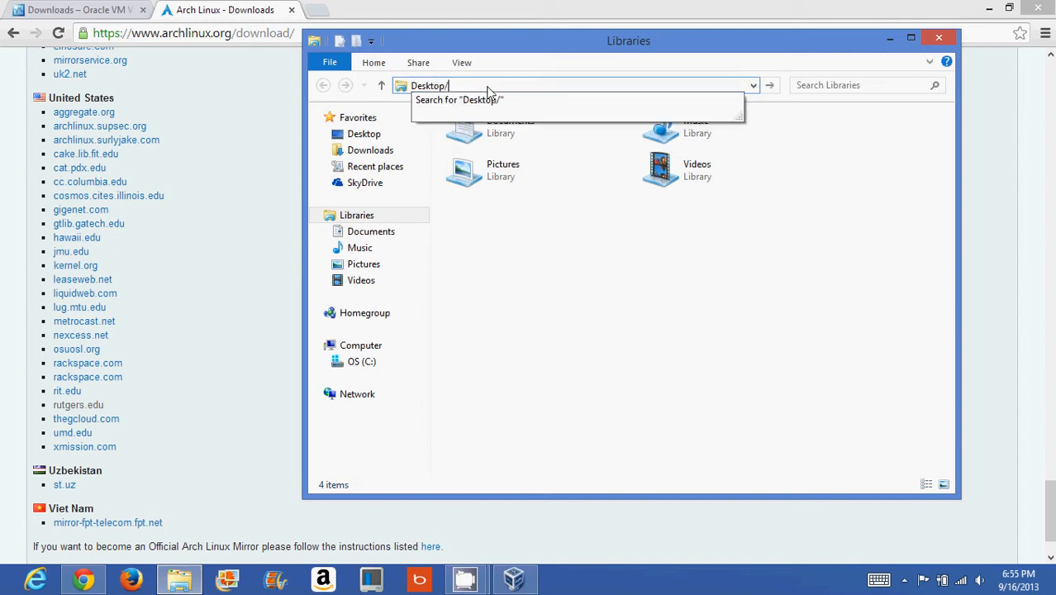
{"action": "type", "text": "\\a"}
{"action": "key", "text": "Down"}
{"action": "key", "text": "Down"}
{"action": "key", "text": "Return"}
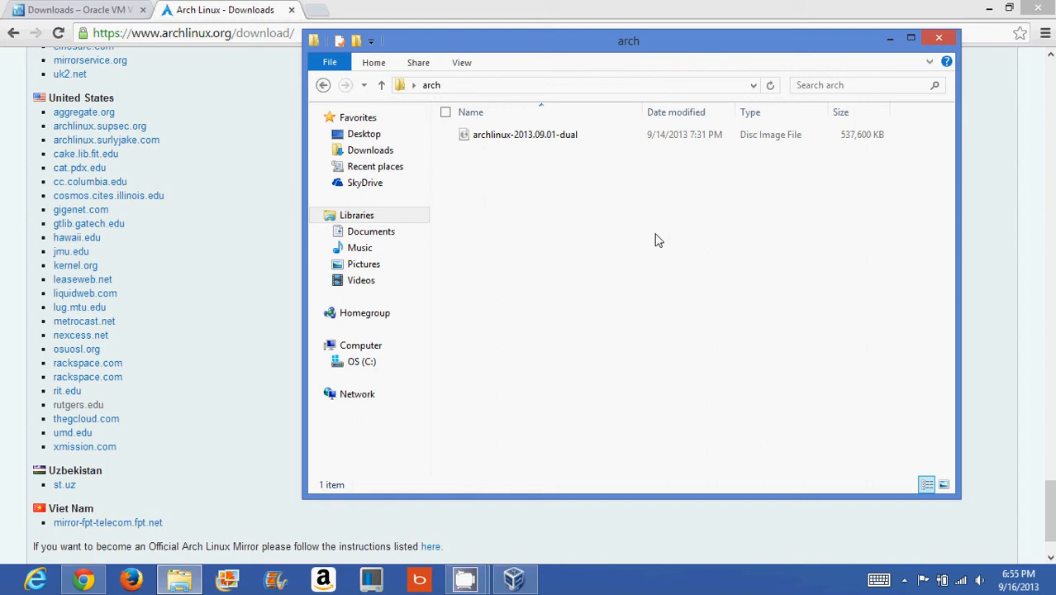
{"action": "left_click_drag", "start_coordinate": [655, 40], "coordinate": [688, 64]}
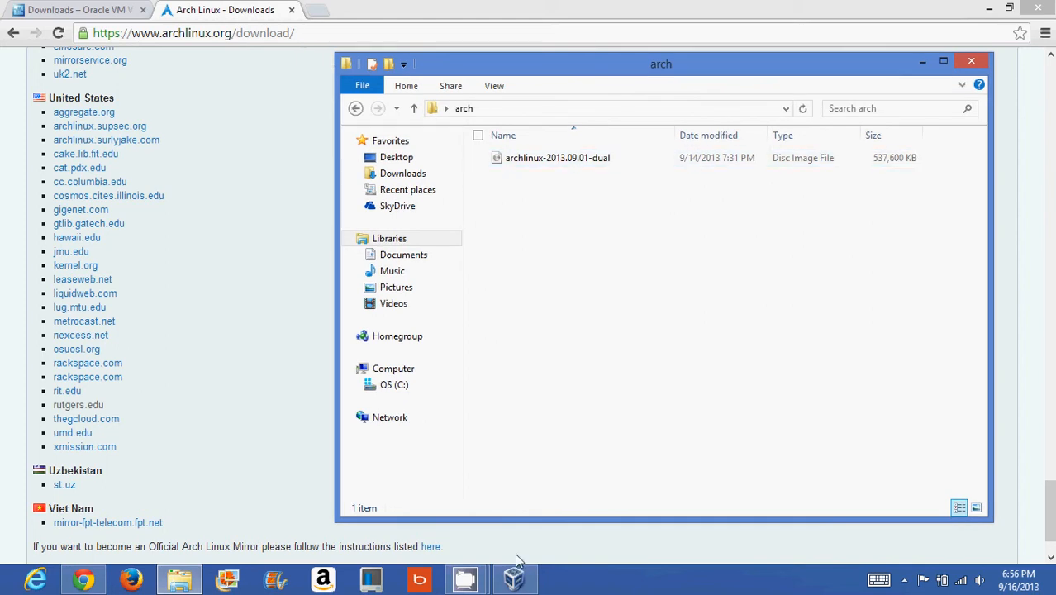
Step: Switch to VirtualBox and start a new virtual machine named "Arch Linux Tutorial" with type Linux and version Arch Linux
{"action": "mouse_move", "coordinate": [511, 582]}
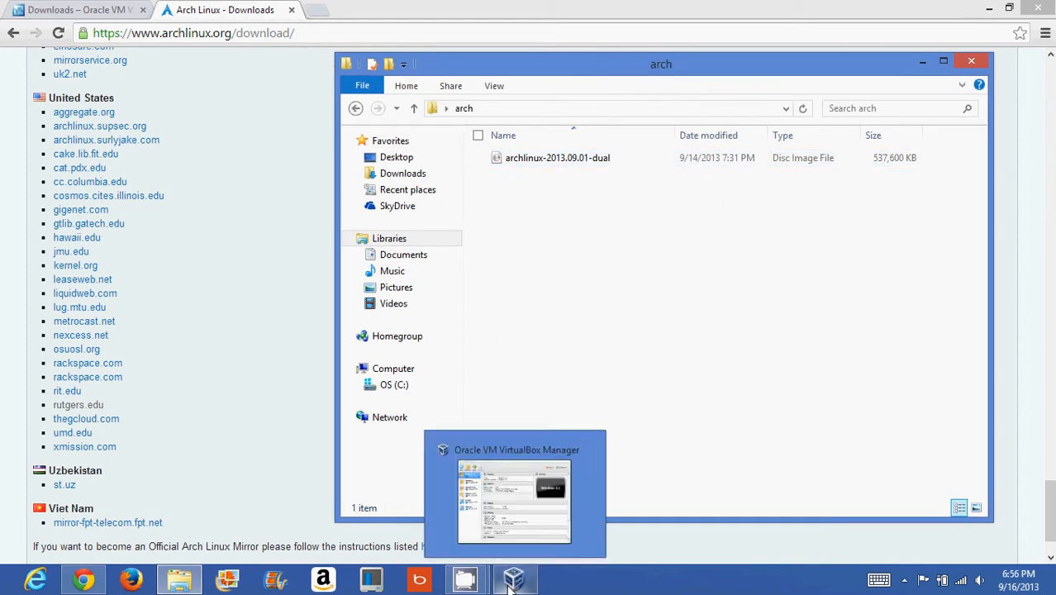
{"action": "left_click", "coordinate": [511, 582]}
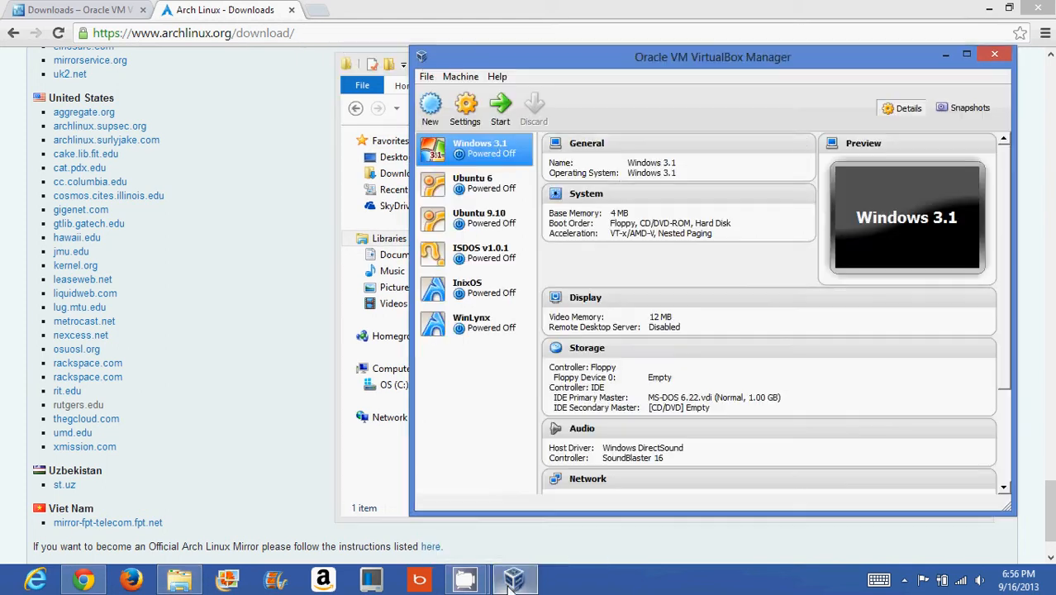
{"action": "left_click", "coordinate": [430, 108]}
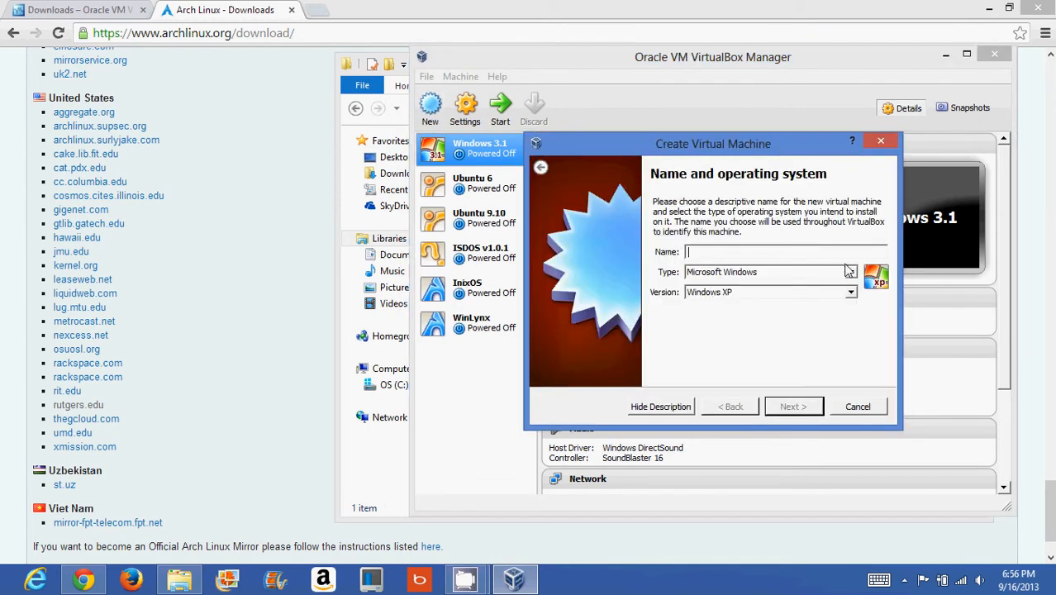
{"action": "left_click", "coordinate": [850, 272]}
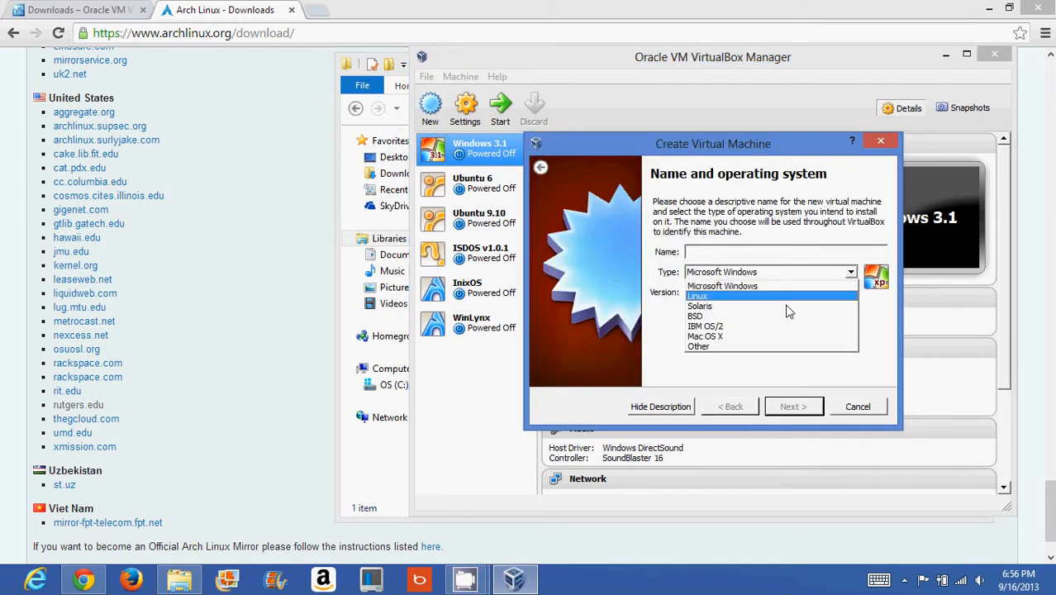
{"action": "left_click", "coordinate": [764, 297]}
{"action": "left_click", "coordinate": [773, 293]}
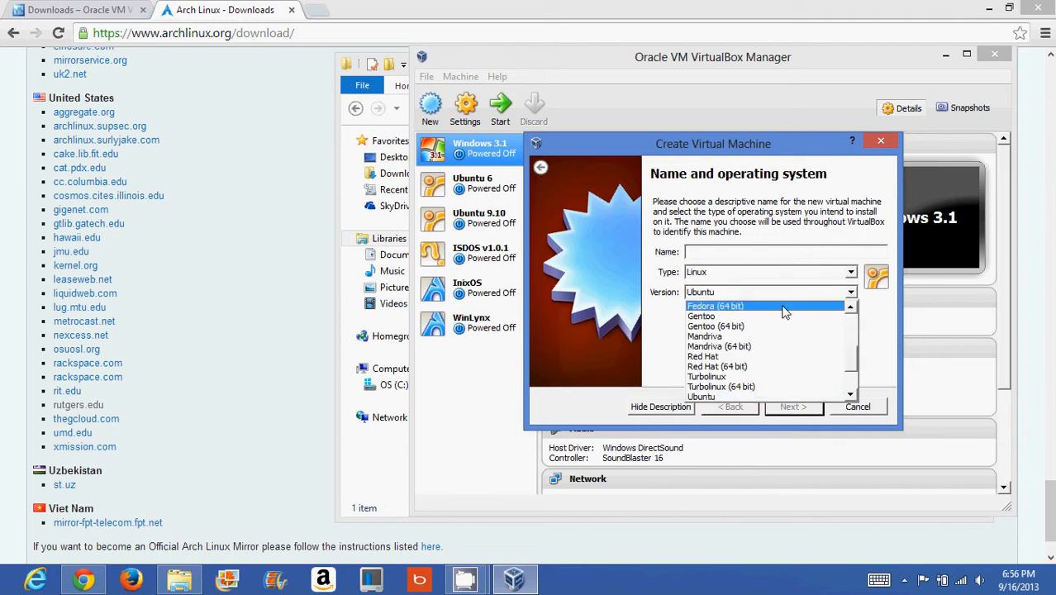
{"action": "left_click_drag", "start_coordinate": [852, 360], "coordinate": [851, 314]}
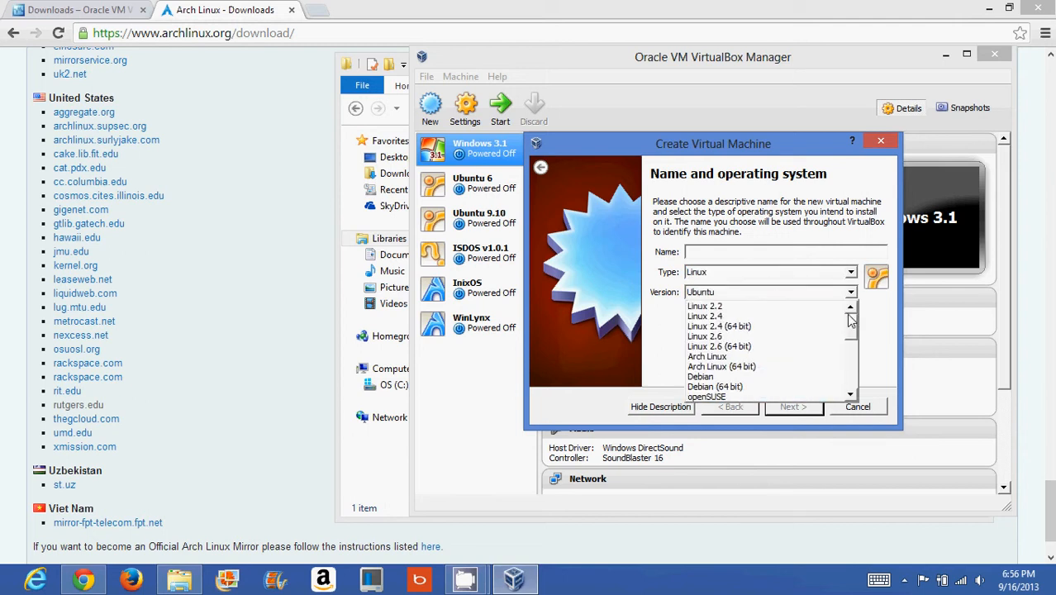
{"action": "left_click", "coordinate": [752, 358]}
{"action": "left_click", "coordinate": [747, 256]}
{"action": "type", "text": "Arch Linux Tutorial"}
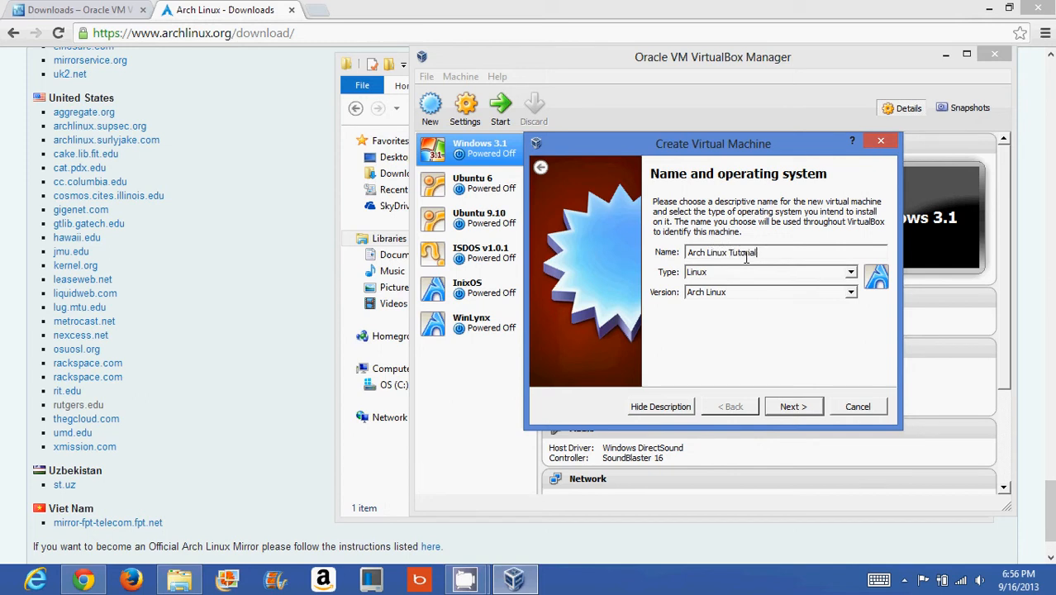
{"action": "key", "text": "Return"}
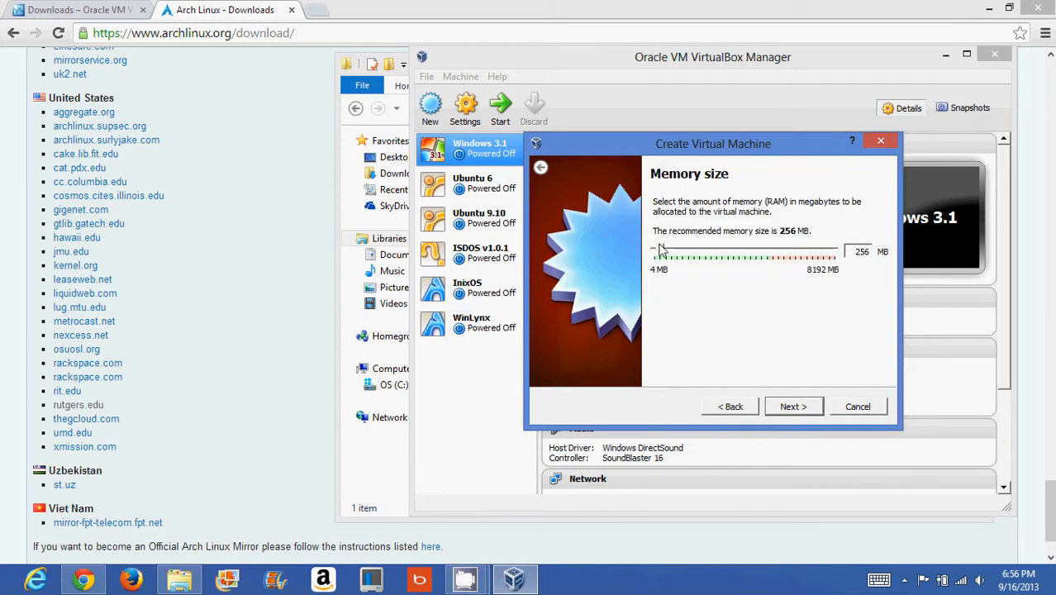
Step: Set the virtual machine's memory size to 1024 MB and choose to create a virtual hard drive now
{"action": "left_click_drag", "start_coordinate": [662, 249], "coordinate": [683, 255]}
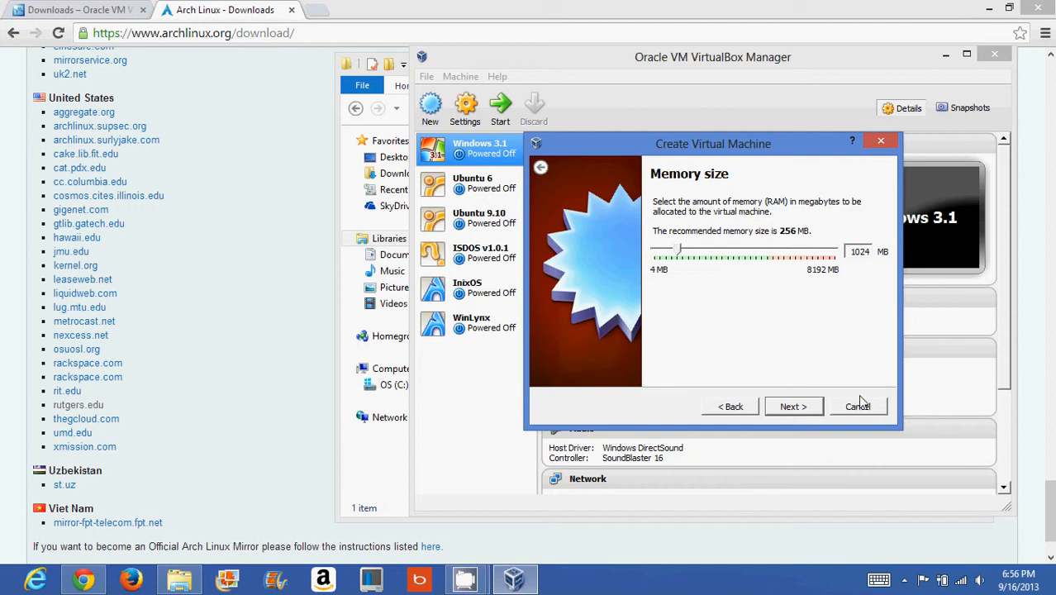
{"action": "left_click", "coordinate": [809, 408]}
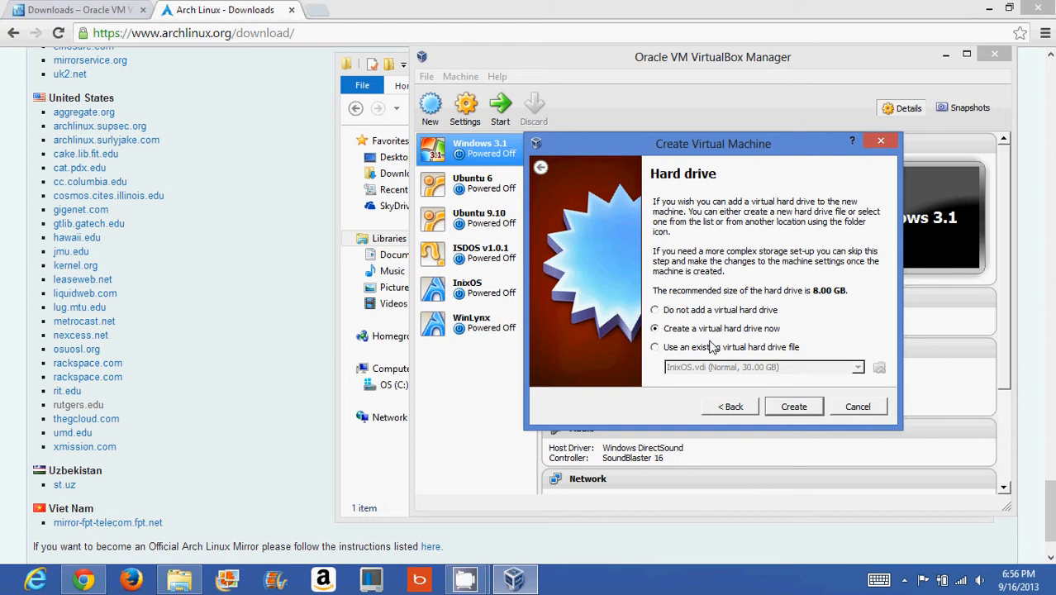
{"action": "left_click", "coordinate": [793, 405]}
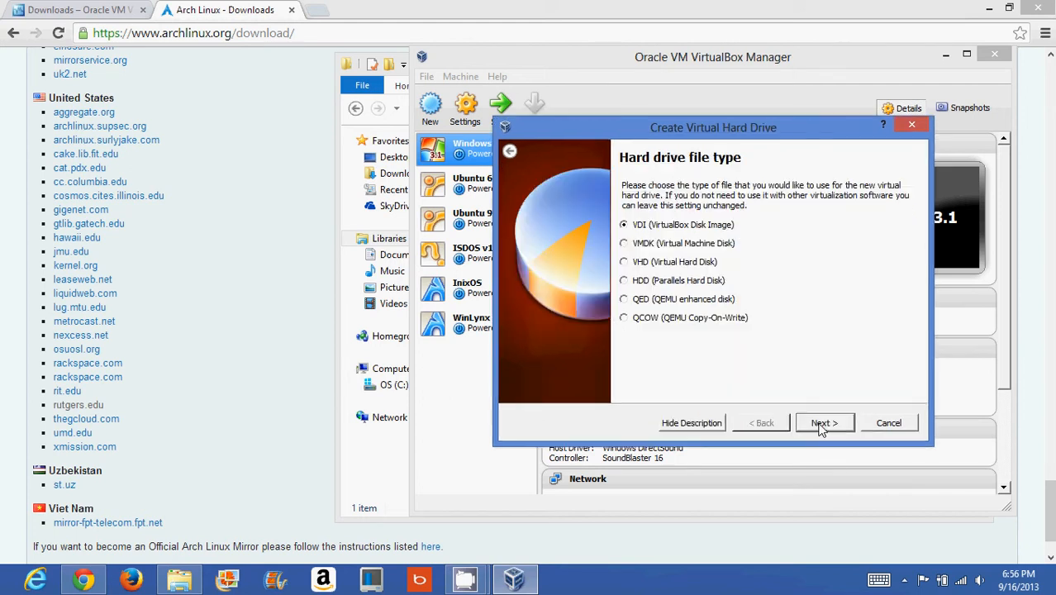
Step: Create a dynamically allocated VDI hard drive of 20.00 GB named "Arch Linux Tutorial"
{"action": "left_click", "coordinate": [820, 425]}
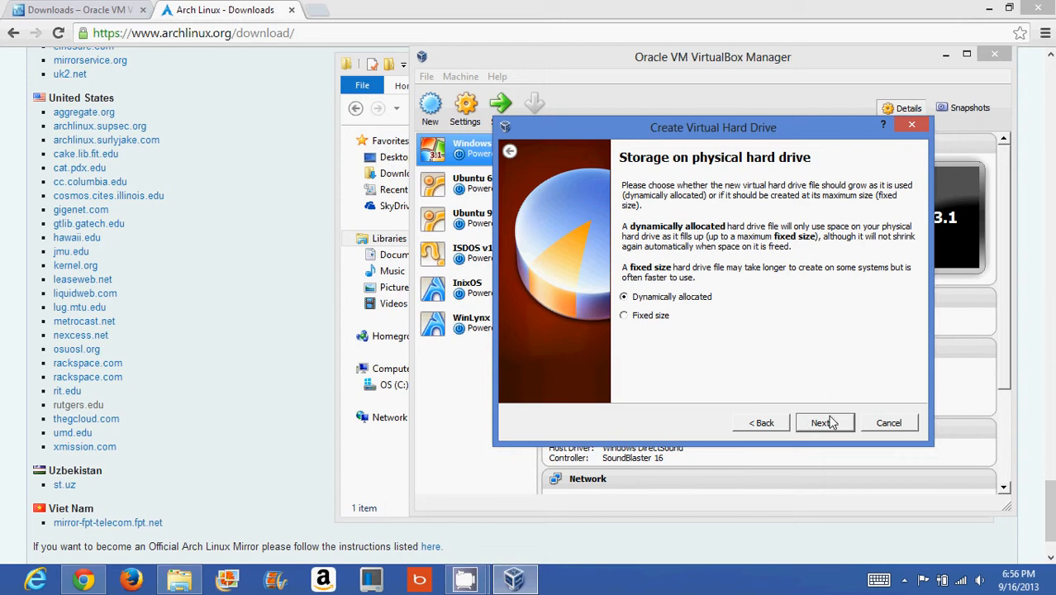
{"action": "left_click", "coordinate": [823, 423]}
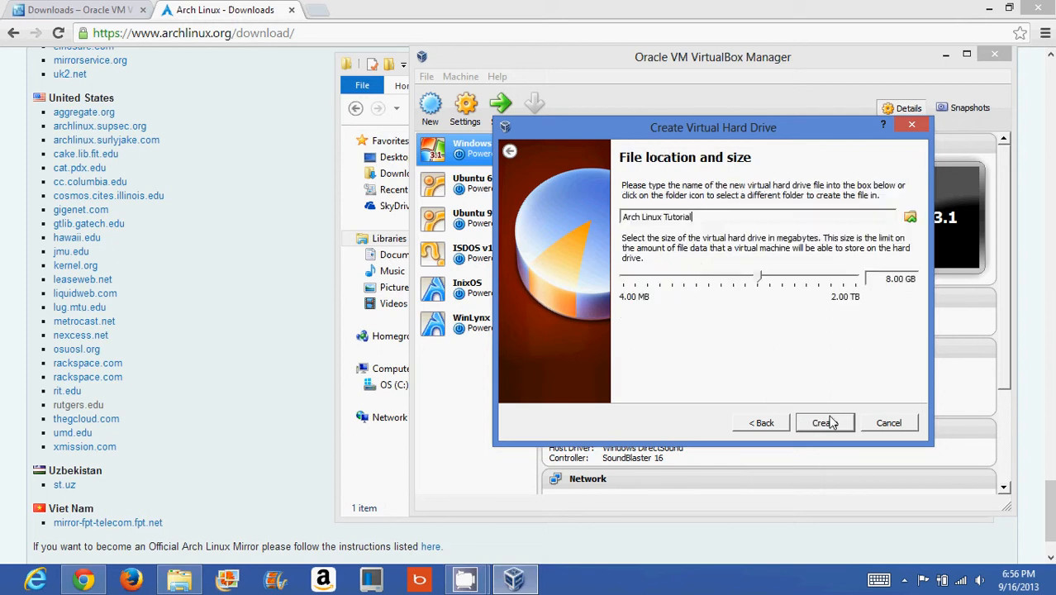
{"action": "left_click_drag", "start_coordinate": [753, 275], "coordinate": [777, 276]}
{"action": "key", "text": "Right"}
{"action": "type", "text": "5"}
{"action": "key", "text": "BackSpace"}
{"action": "key", "text": "BackSpace"}
{"action": "type", "text": "0"}
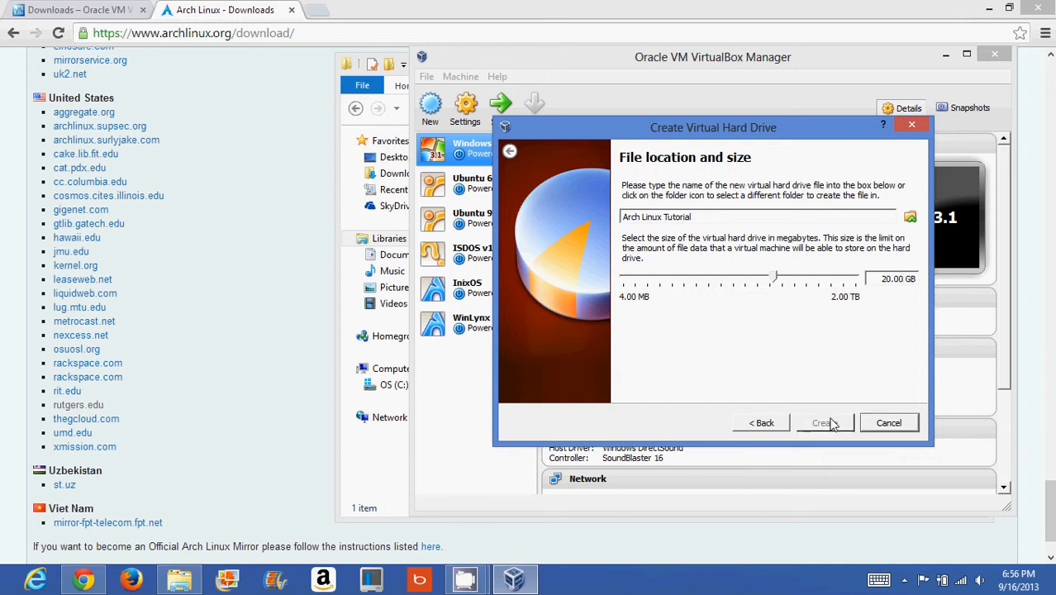
{"action": "left_click", "coordinate": [803, 421]}
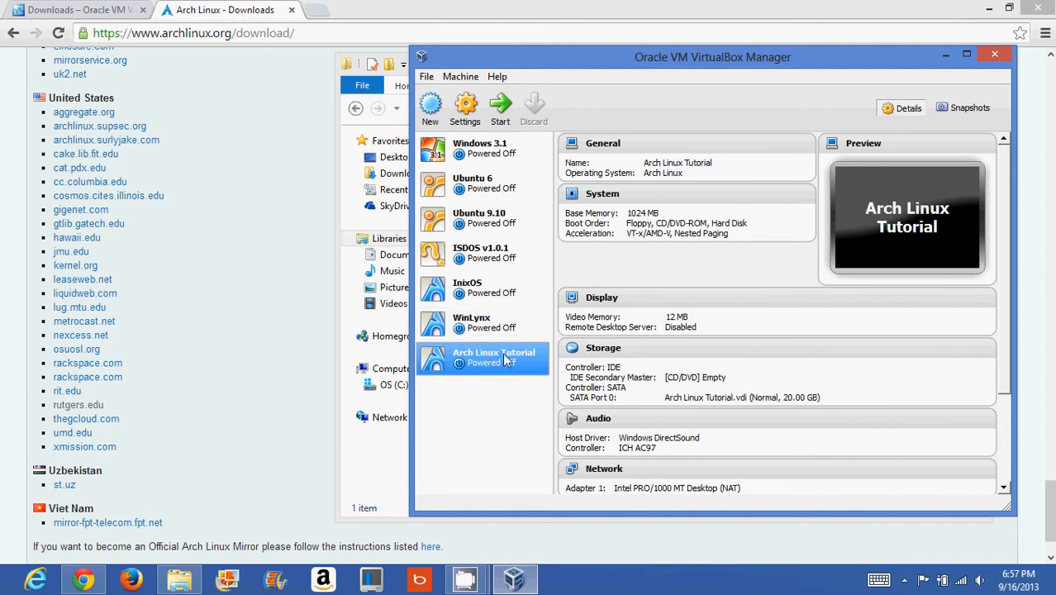
Step: Start the Arch Linux Tutorial virtual machine with the archlinux-2013.09.01-dual disc image from the arch folder as start-up disk
{"action": "left_click", "coordinate": [501, 120]}
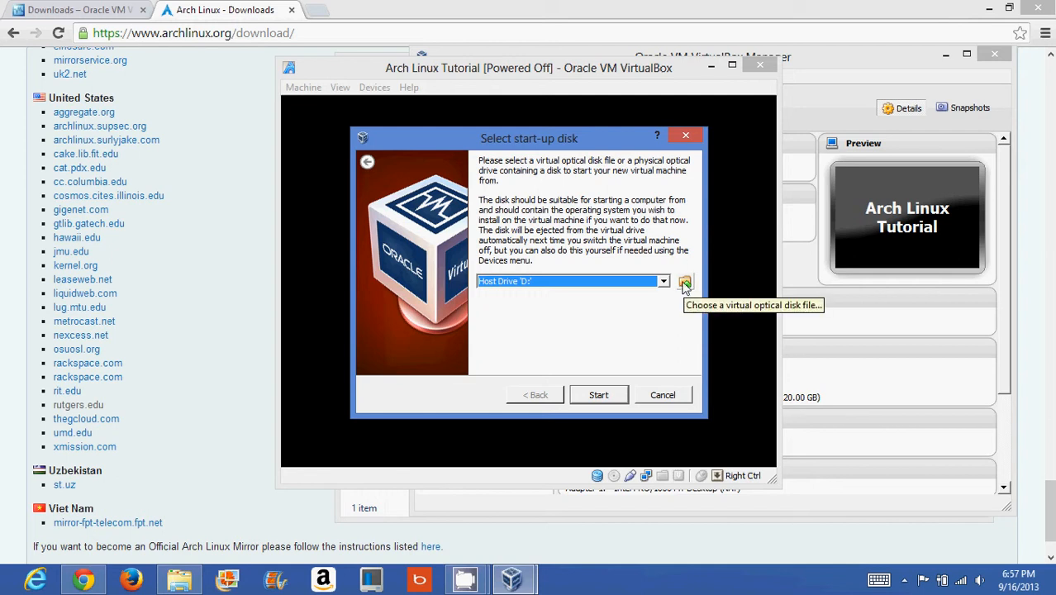
{"action": "left_click", "coordinate": [685, 283]}
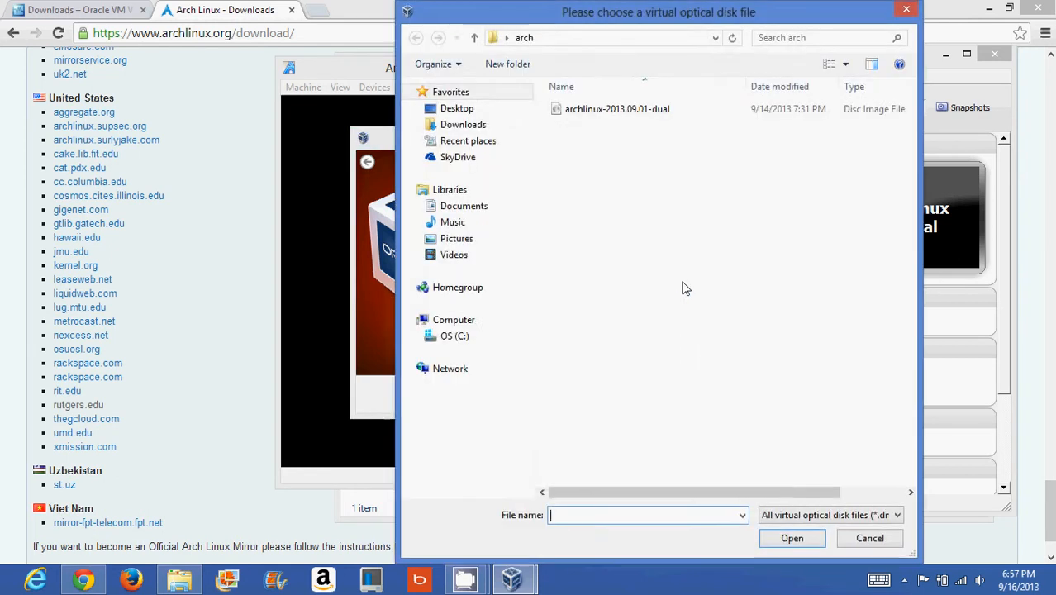
{"action": "left_click", "coordinate": [607, 111]}
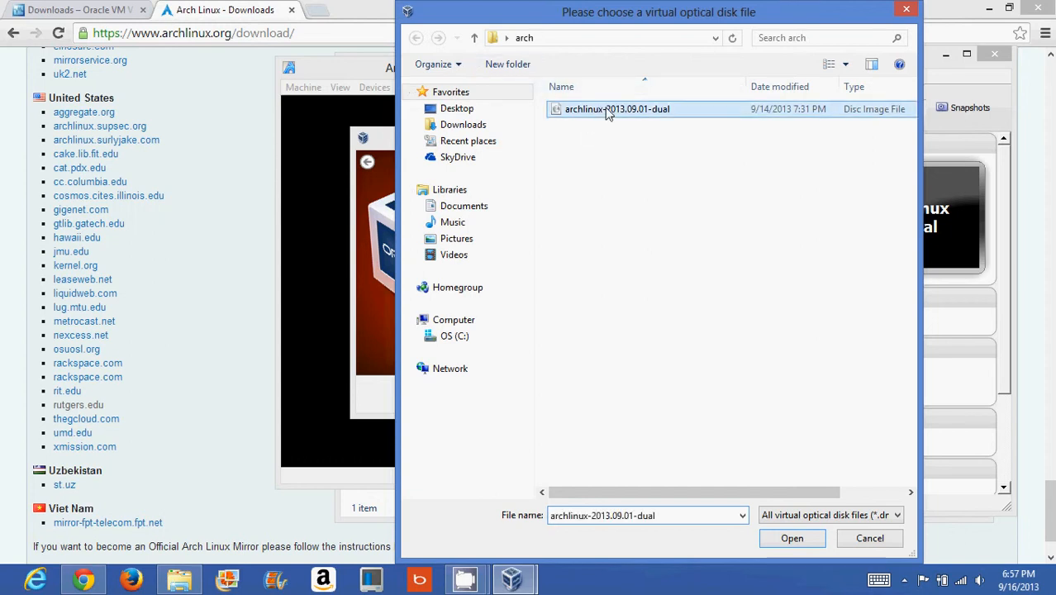
{"action": "left_click", "coordinate": [789, 538]}
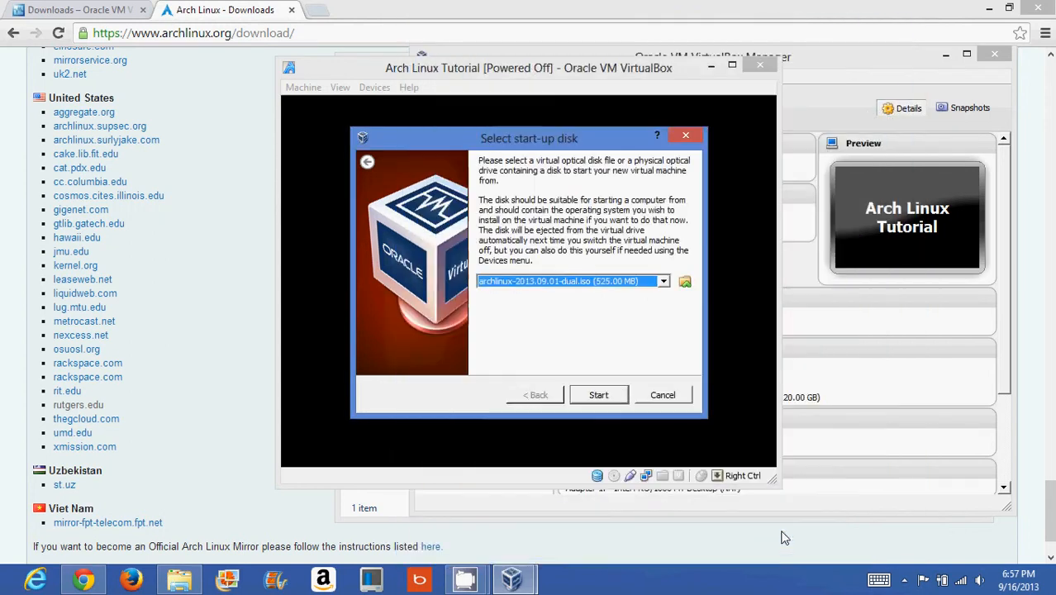
{"action": "left_click", "coordinate": [607, 396]}
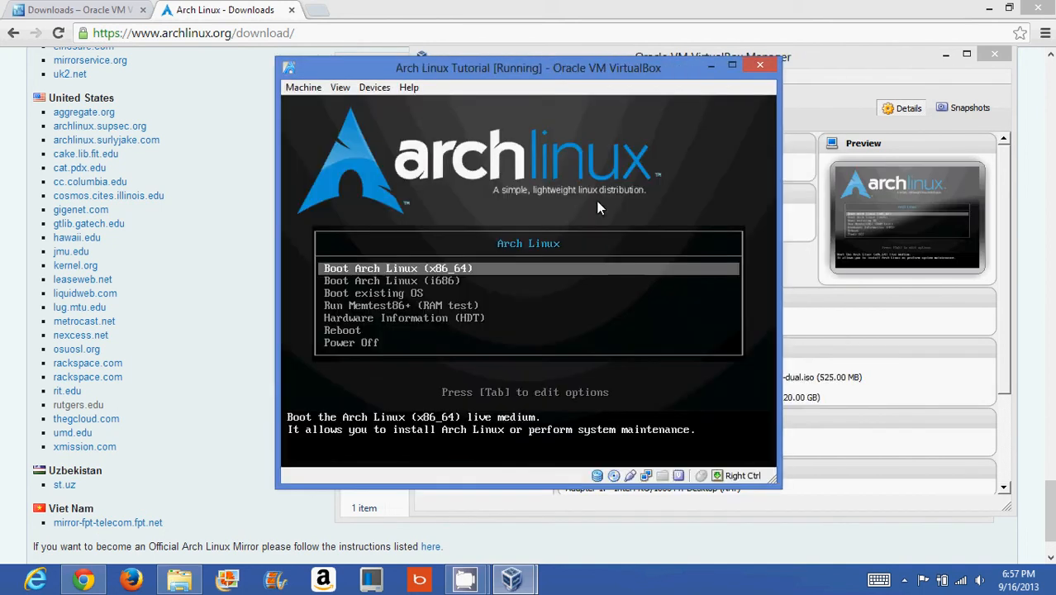
Step: Look through the entries of the Arch Linux boot menu
{"action": "key", "text": "Down"}
{"action": "key", "text": "Down"}
{"action": "key", "text": "Down"}
{"action": "key", "text": "Down"}
{"action": "key", "text": "Down"}
{"action": "key", "text": "Down"}
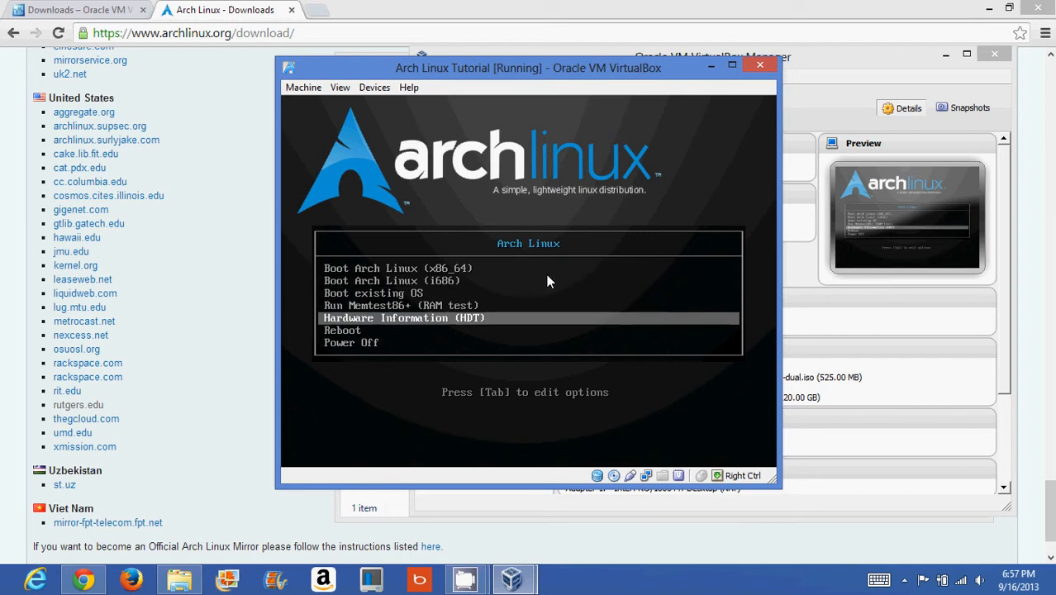
{"action": "key", "text": "Up"}
{"action": "key", "text": "Up"}
{"action": "key", "text": "Up"}
{"action": "key", "text": "Up"}
{"action": "key", "text": "Up"}
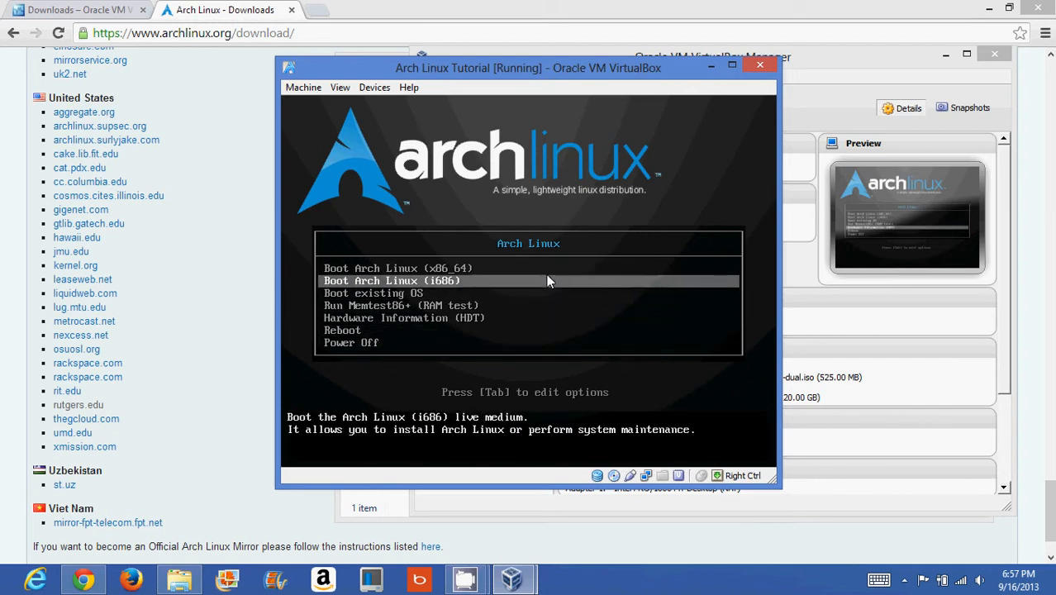
Step: Boot Arch Linux (x86_64) from the boot menu and list the files in root's home directory with ls
{"action": "key", "text": "Up"}
{"action": "key", "text": "Return"}
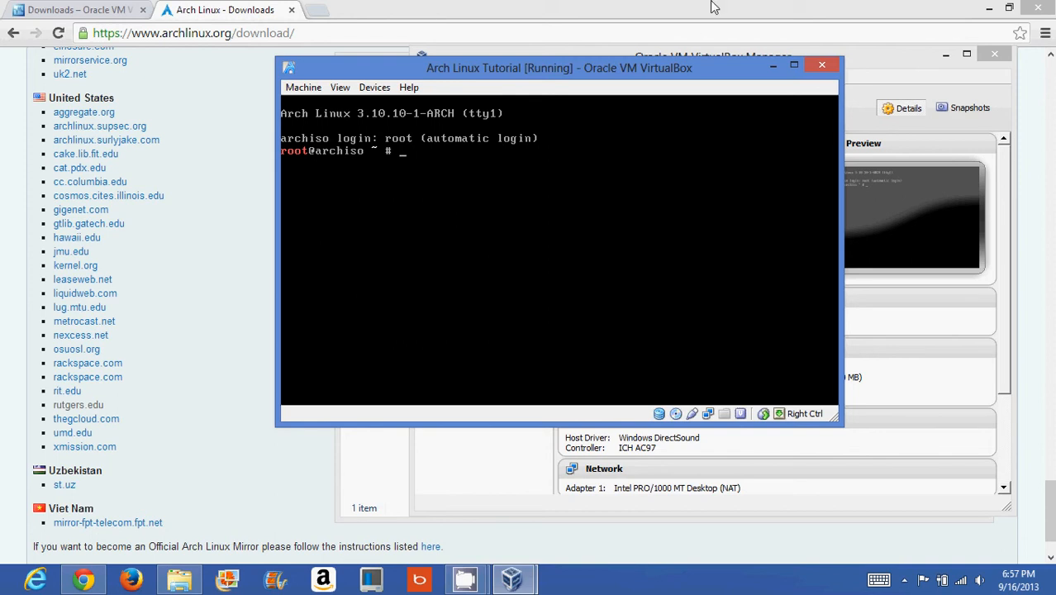
{"action": "type", "text": "ls"}
{"action": "key", "text": "Return"}
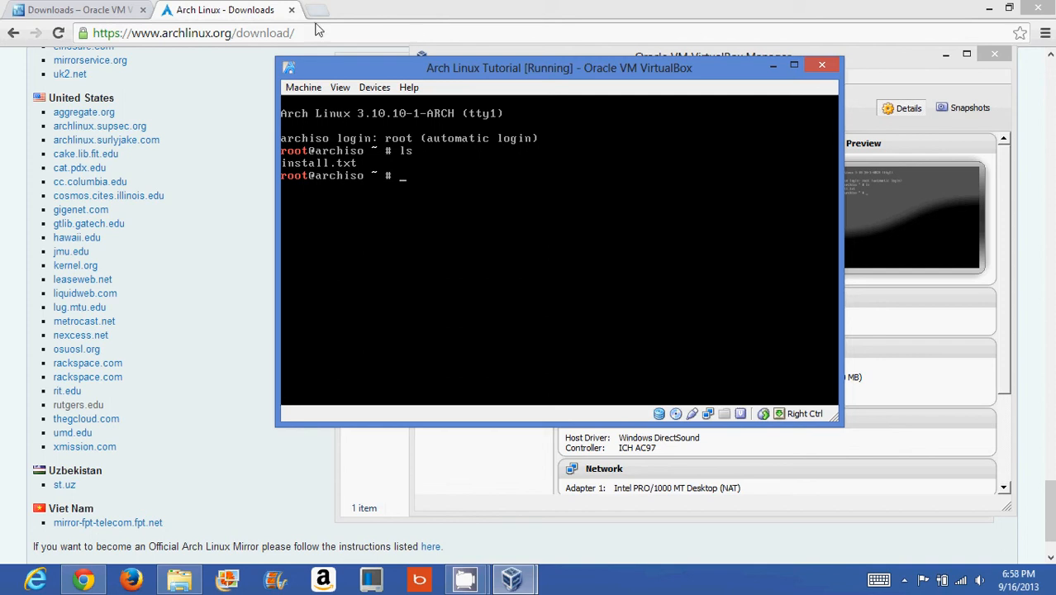
Step: Switch to the Chrome browser and search Google for "arch wiki beginners" in a new tab
{"action": "left_click", "coordinate": [207, 83]}
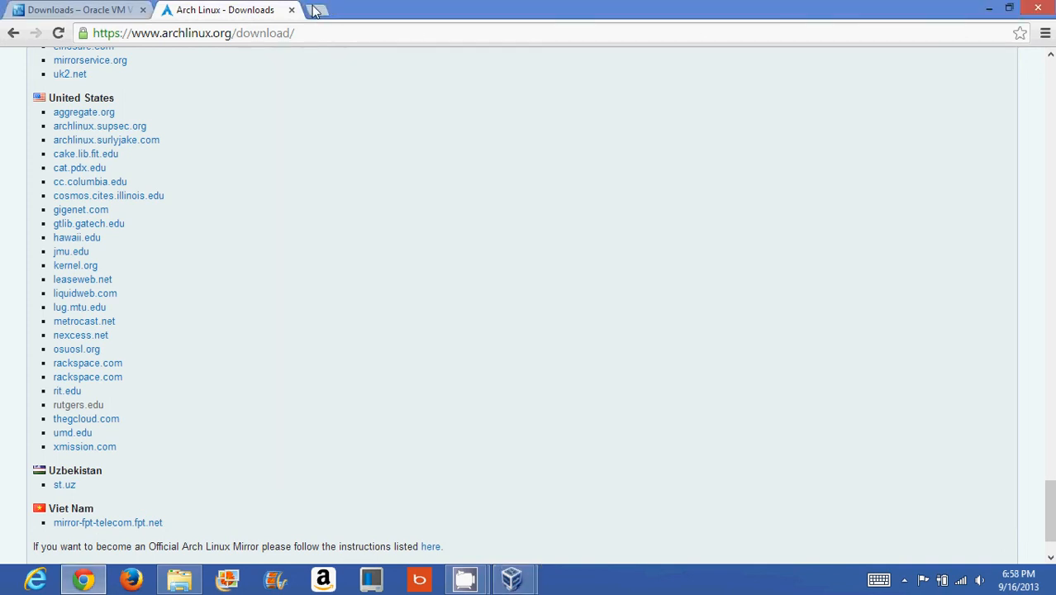
{"action": "left_click", "coordinate": [316, 9]}
{"action": "left_click", "coordinate": [318, 177]}
{"action": "type", "text": "arch"}
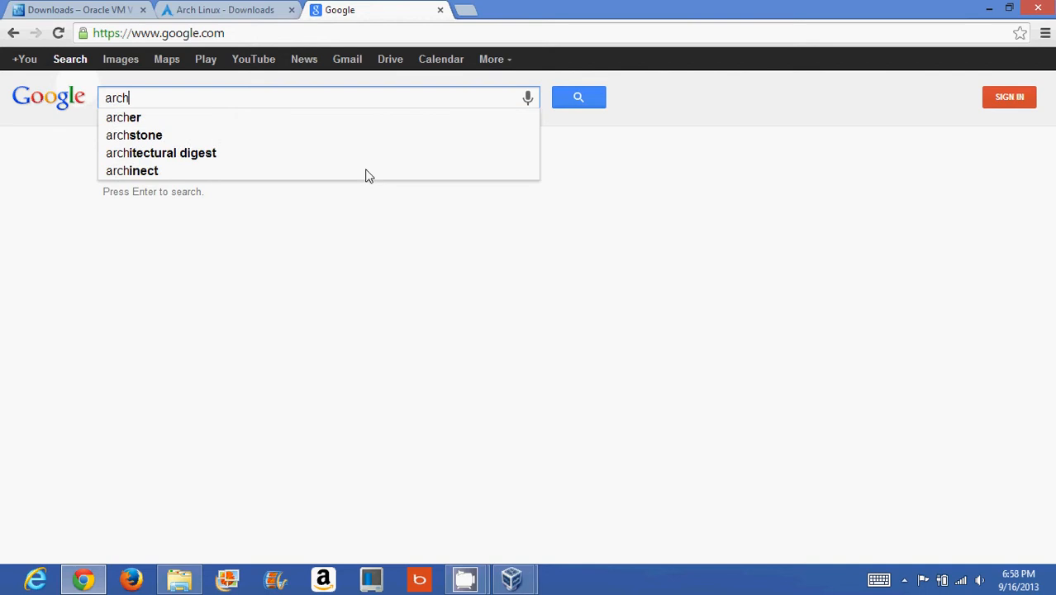
{"action": "type", "text": " wiki"}
{"action": "key", "text": "Down"}
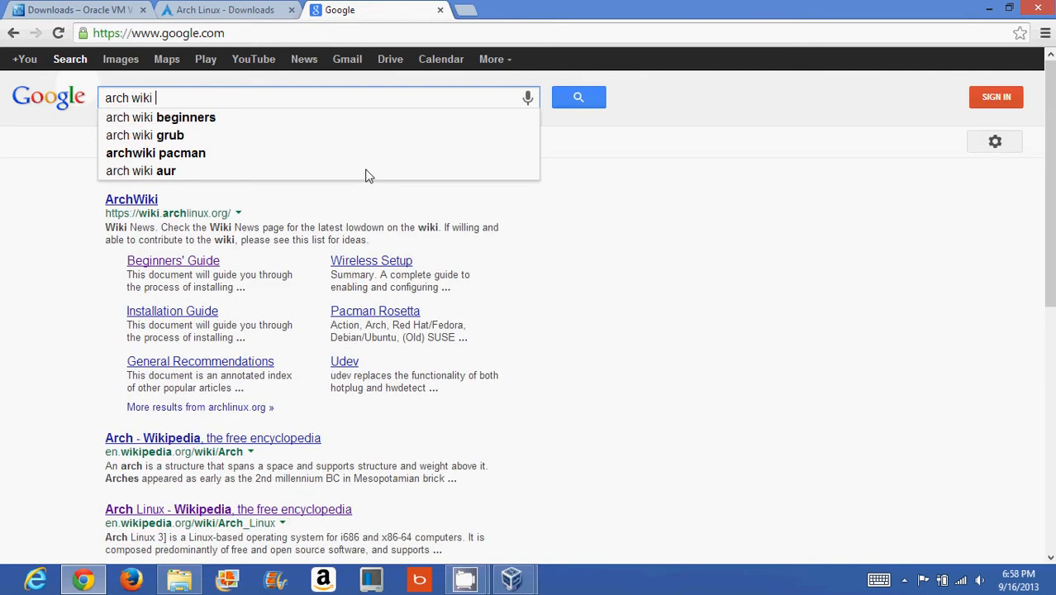
{"action": "key", "text": "Down"}
{"action": "key", "text": "Return"}
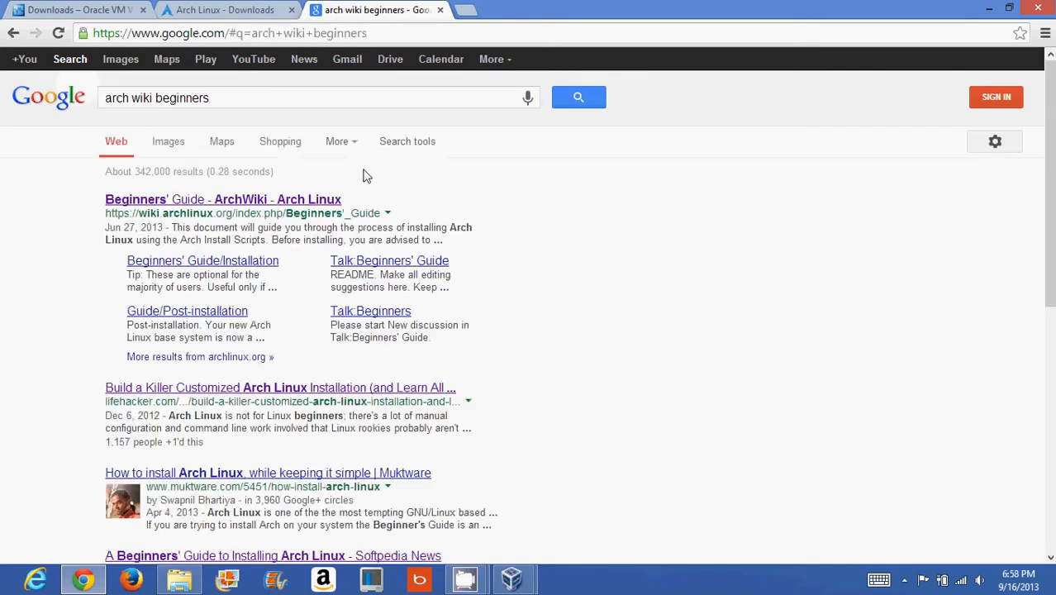
Step: Open the ArchWiki Beginners' Guide and skim it to the end and back to the section on preparing the storage drive
{"action": "left_click", "coordinate": [256, 207]}
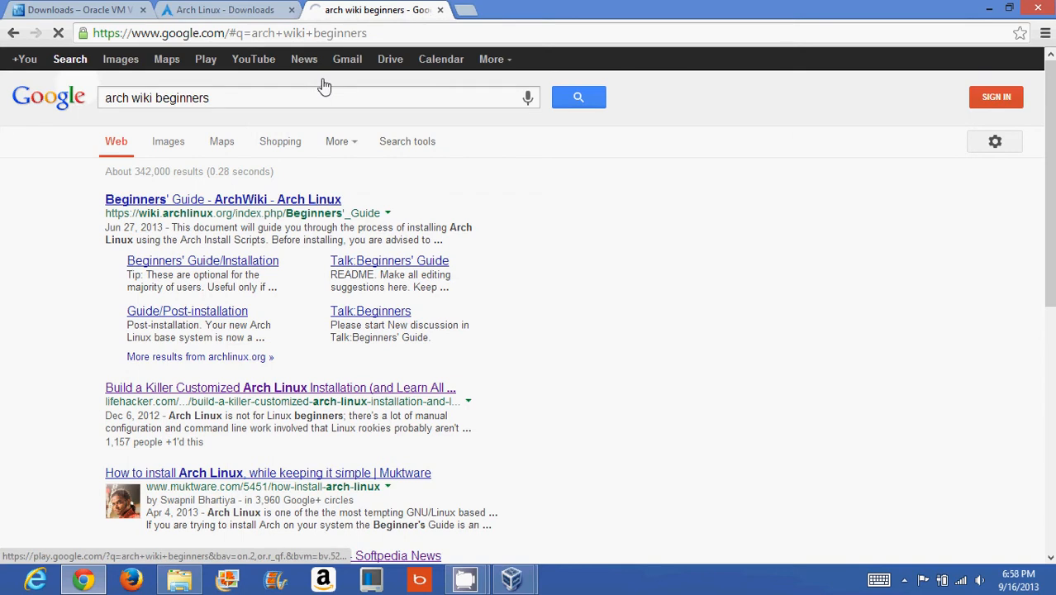
{"action": "left_click_drag", "start_coordinate": [1050, 239], "coordinate": [1050, 543]}
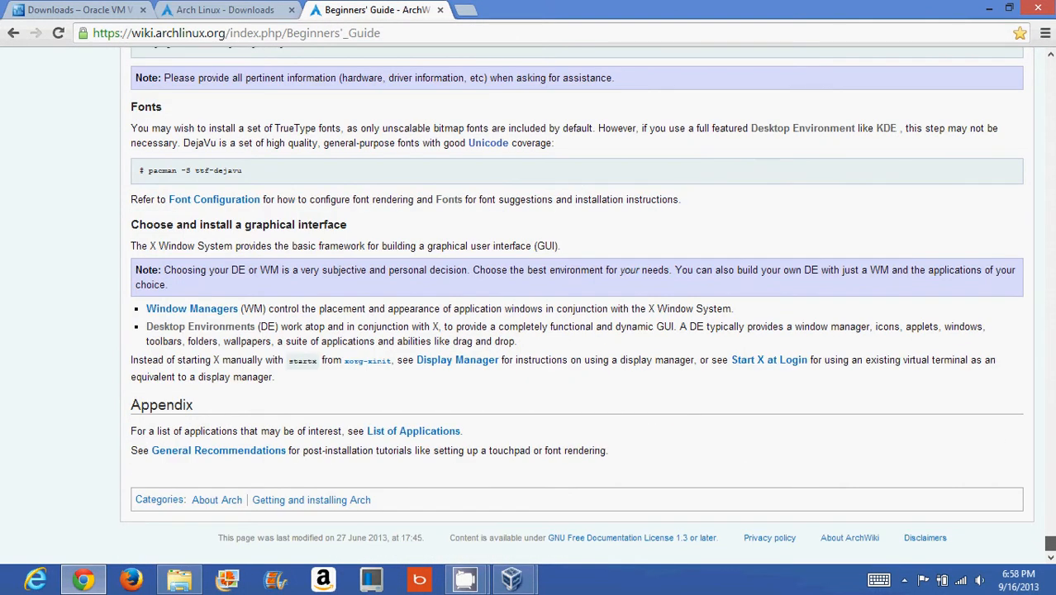
{"action": "left_click_drag", "start_coordinate": [1050, 542], "coordinate": [1014, 194]}
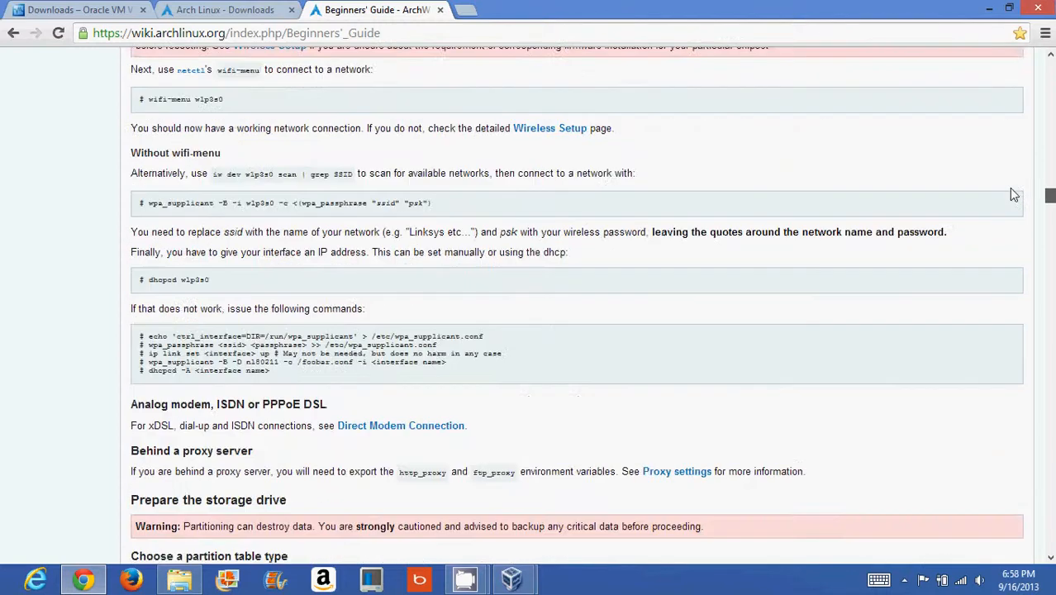